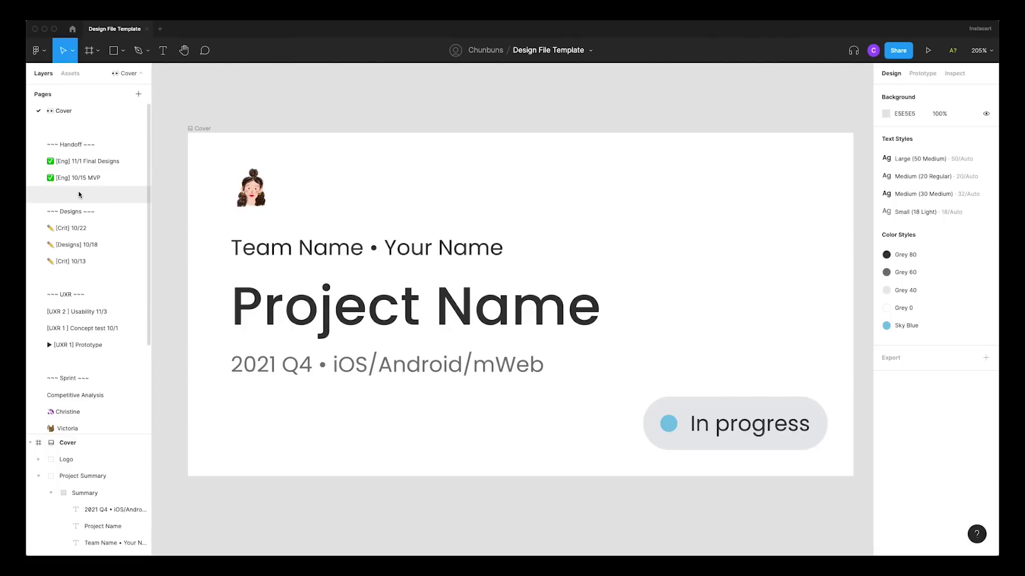
Step: Browse the Final Designs and iOS/Android pages, then open the '~~~ Handoff ~~~' page
left_click(87, 161)
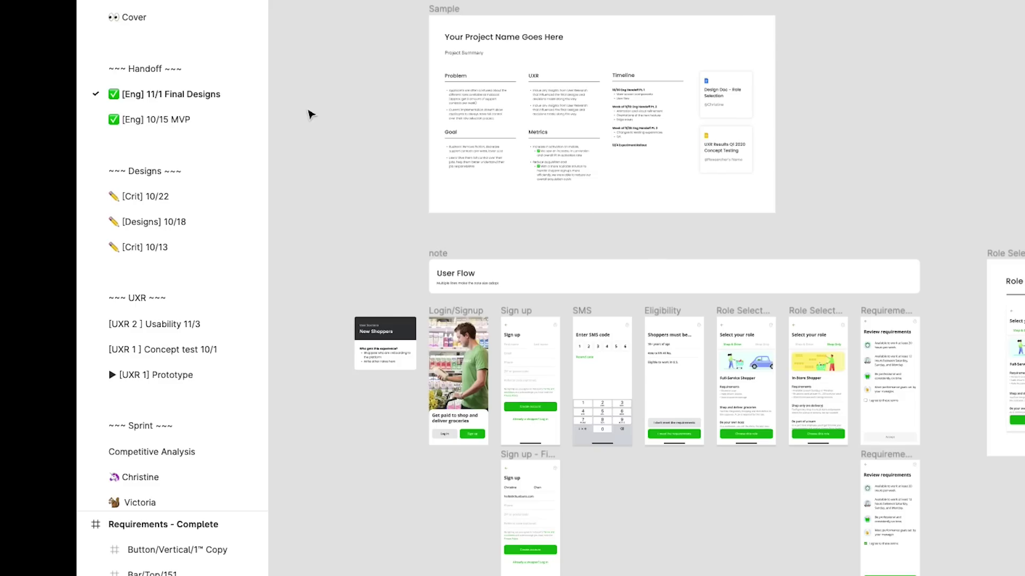
scroll(127, 226, "down", 5)
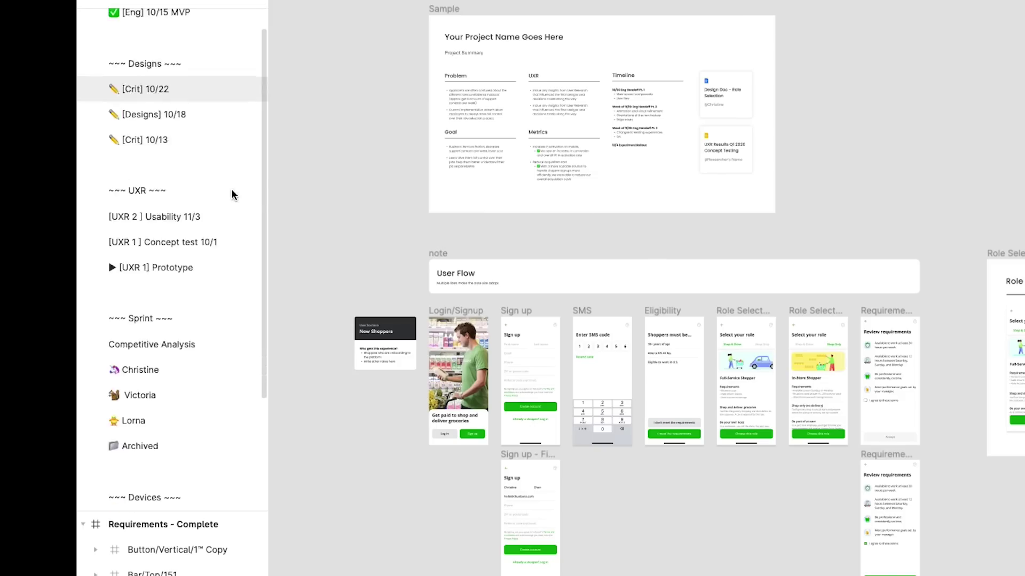
scroll(106, 317, "up", 5)
left_click(75, 276)
left_click(108, 395)
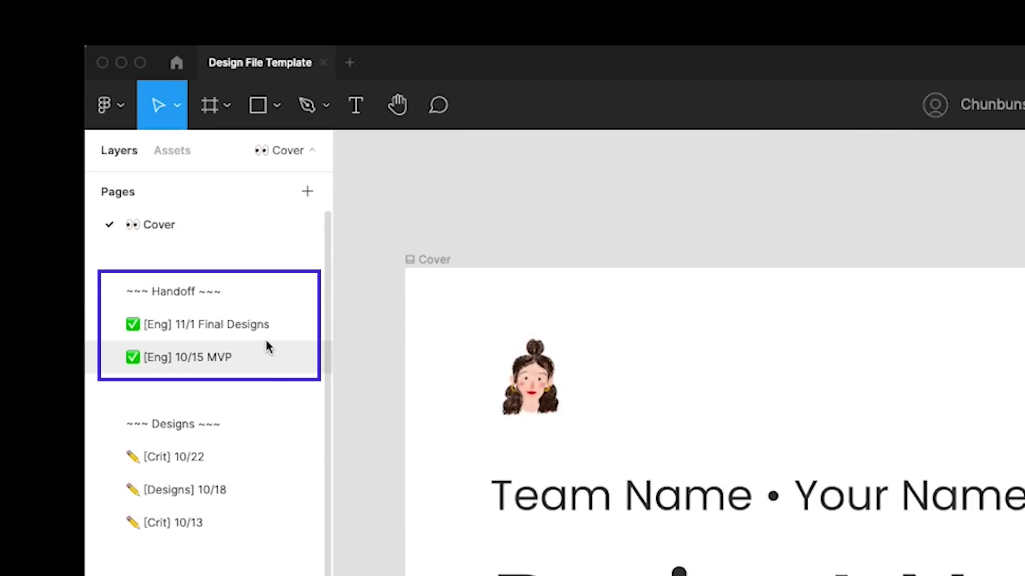
left_click(217, 292)
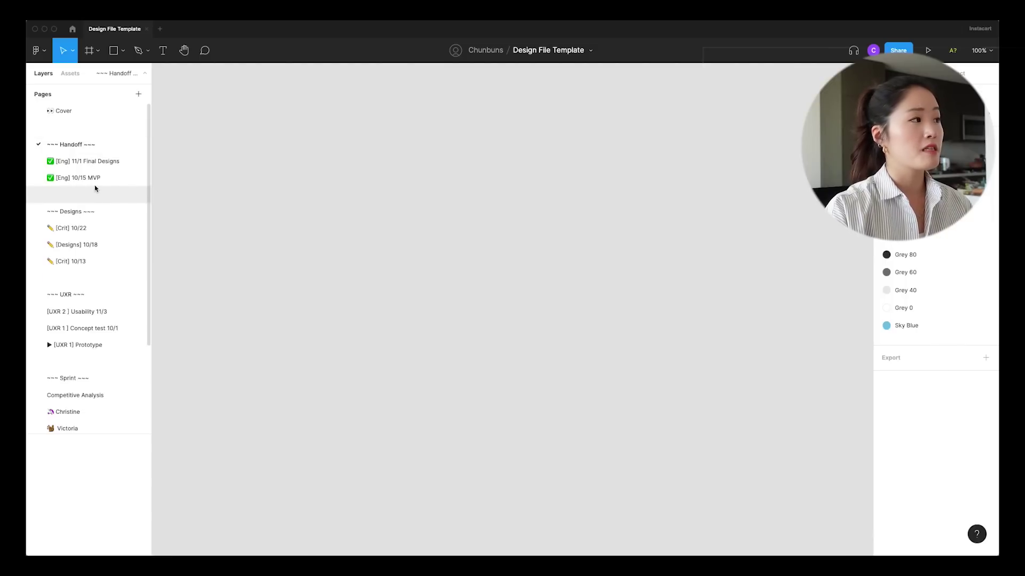
Step: Open '[Eng] 11/1 Final Designs' and scroll to the Sample project summary and signup screens
left_click(101, 162)
scroll(189, 183, "up", 5)
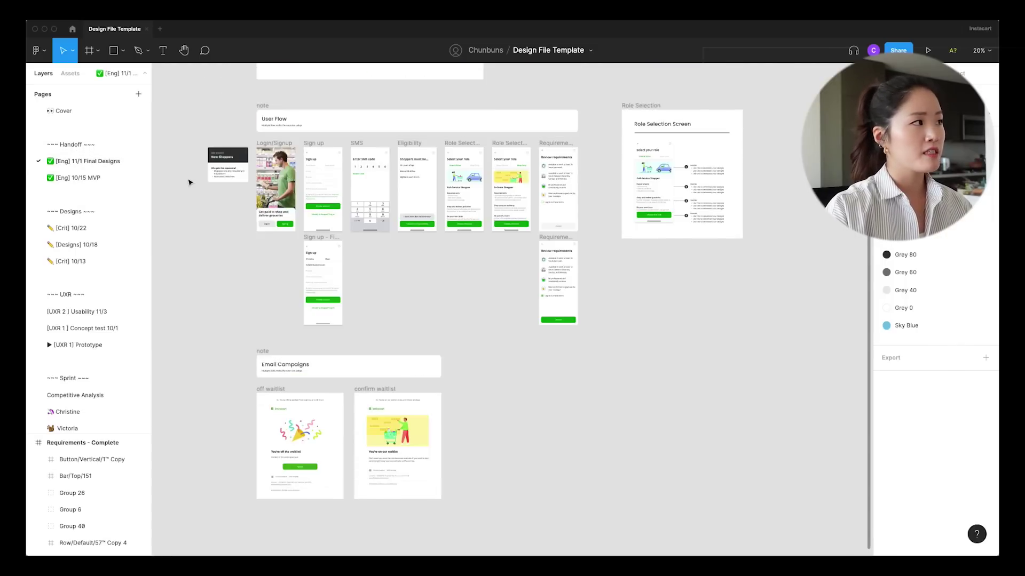
scroll(185, 184, "up", 1)
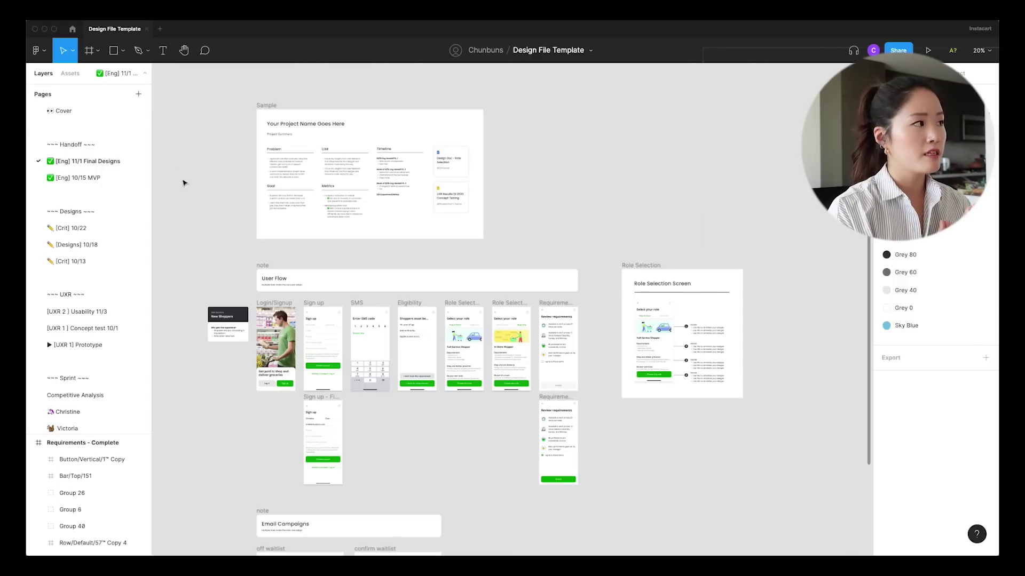
scroll(129, 222, "down", 5)
scroll(103, 331, "up", 5)
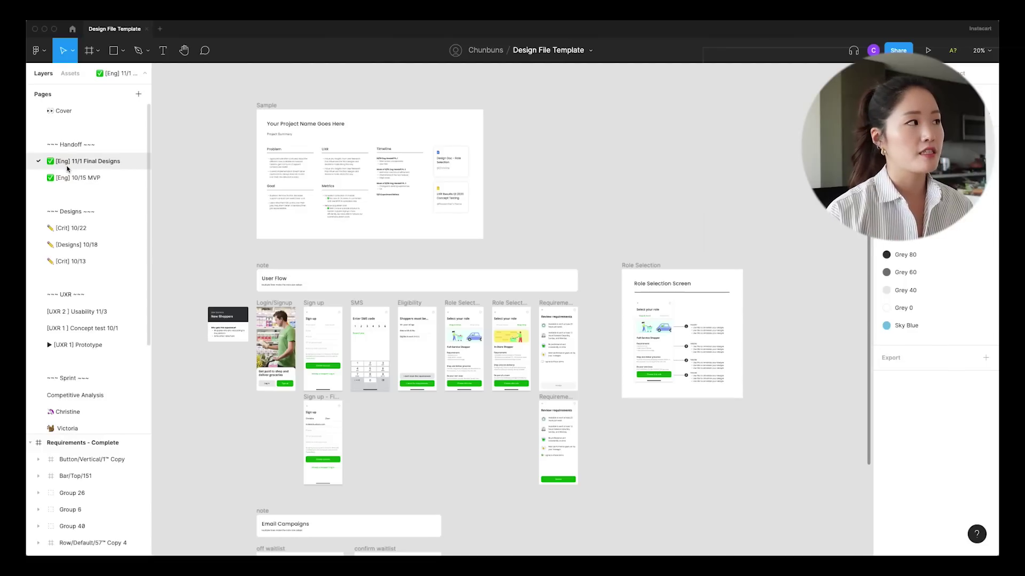
scroll(232, 133, "up", 3)
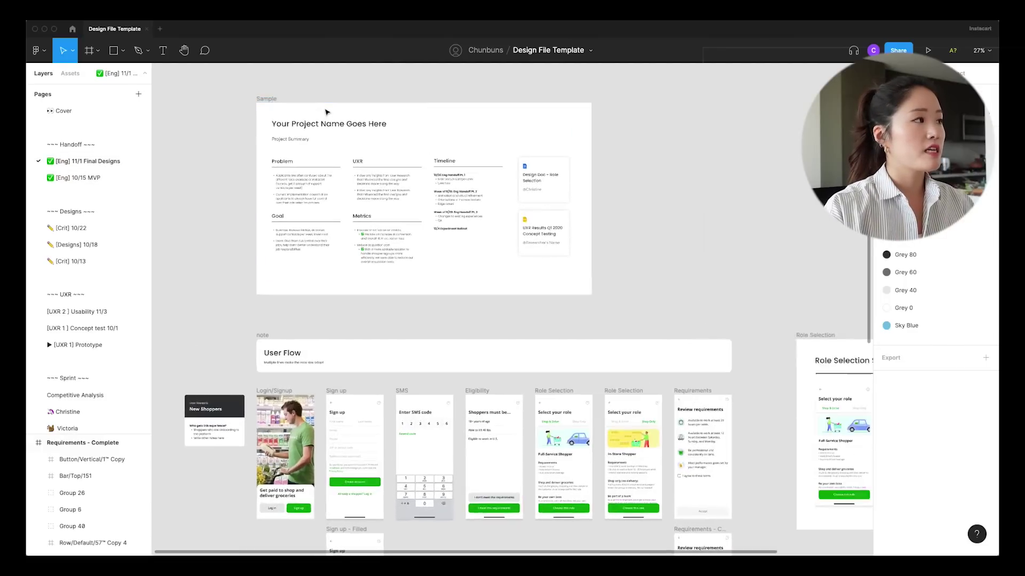
scroll(326, 111, "up", 5)
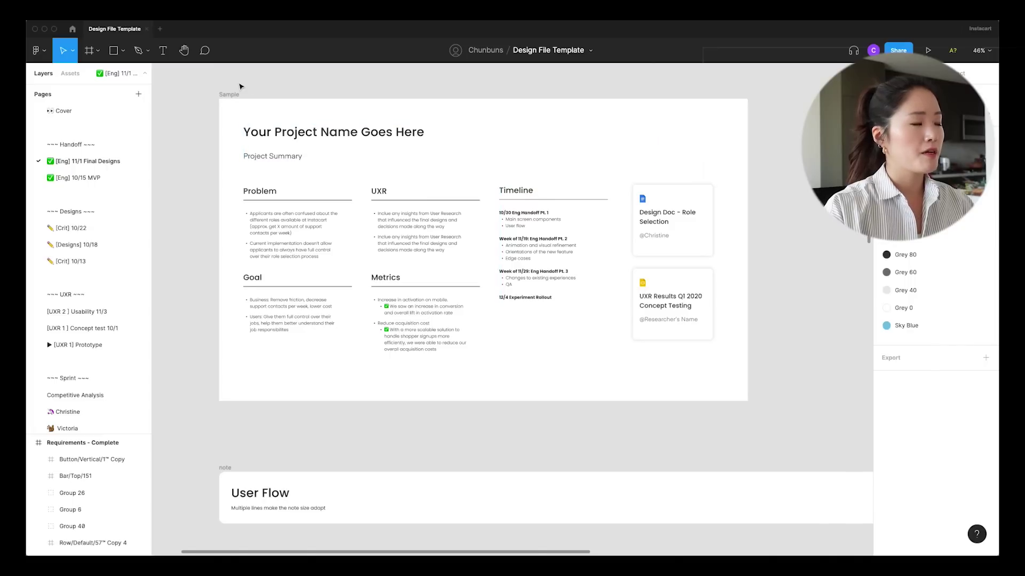
scroll(199, 144, "down", 2)
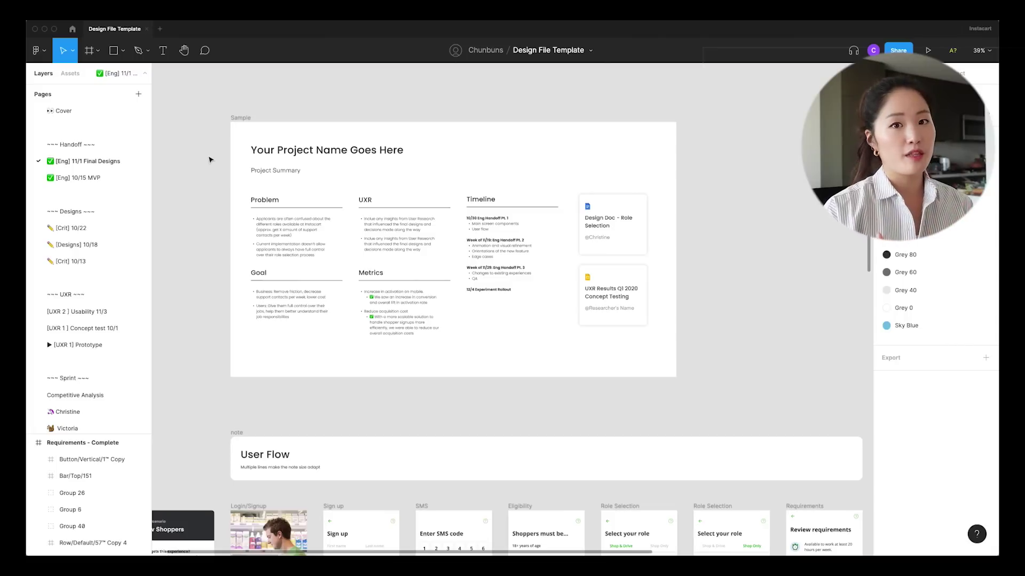
left_click(602, 225, "super")
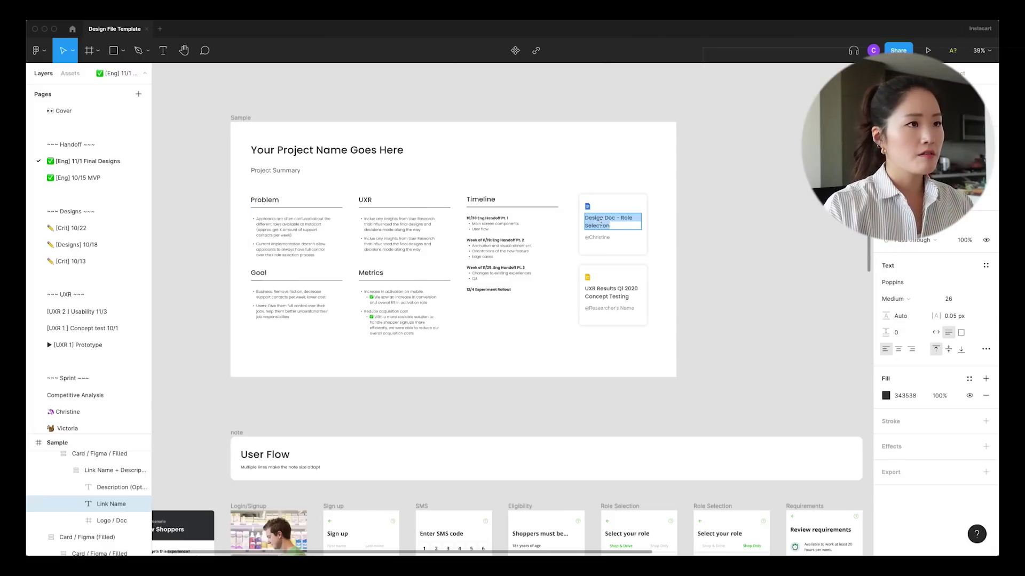
key("super+k")
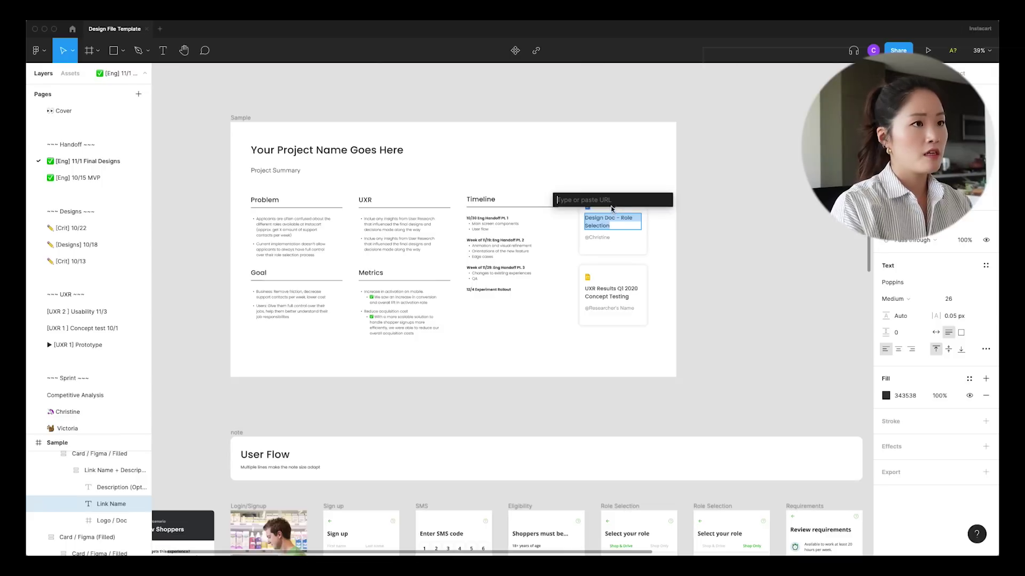
key("Escape")
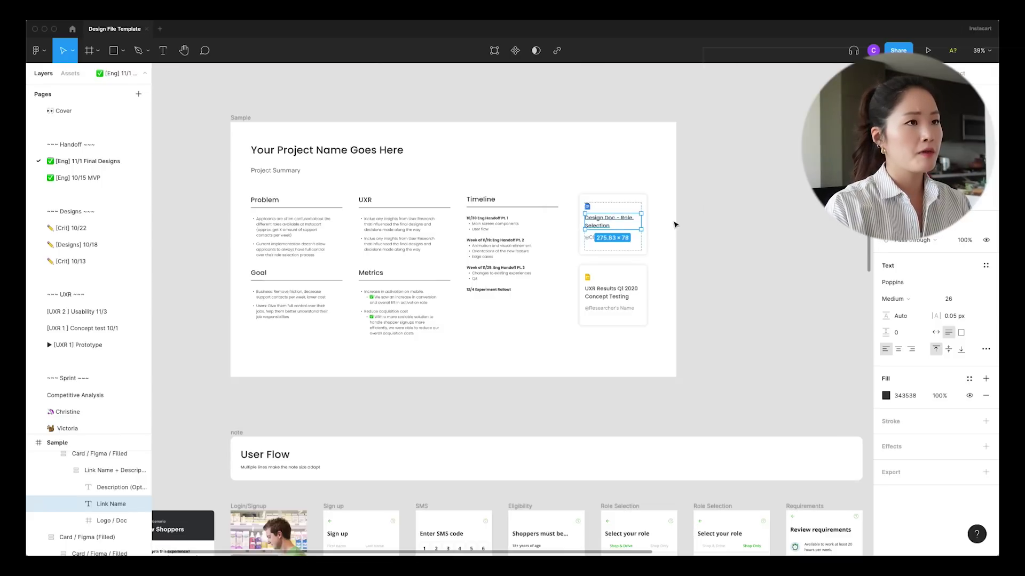
left_click(702, 218)
scroll(702, 219, "down", 3)
scroll(700, 221, "down", 3, "ctrl")
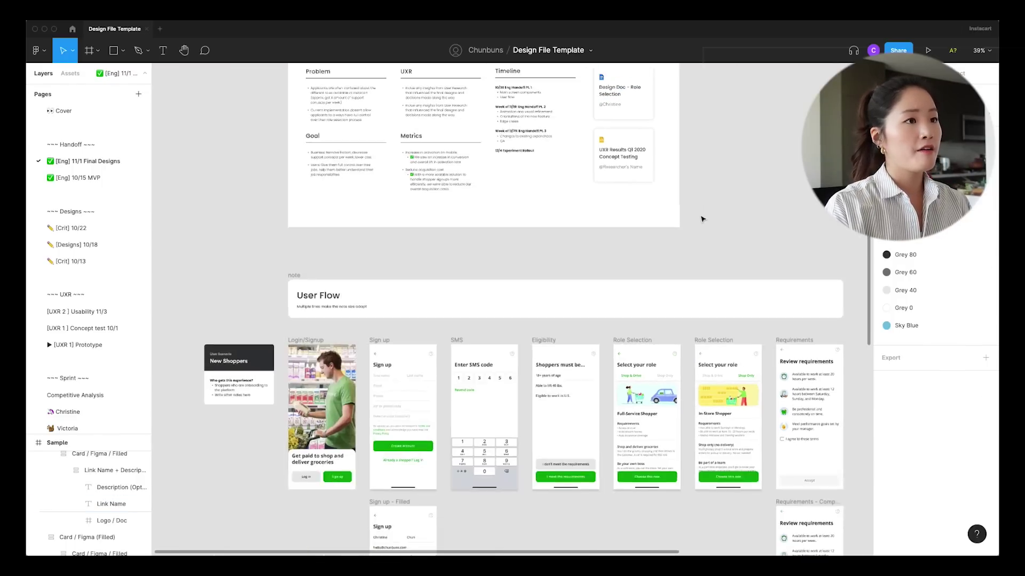
scroll(737, 218, "right", 2)
scroll(723, 220, "down", 5)
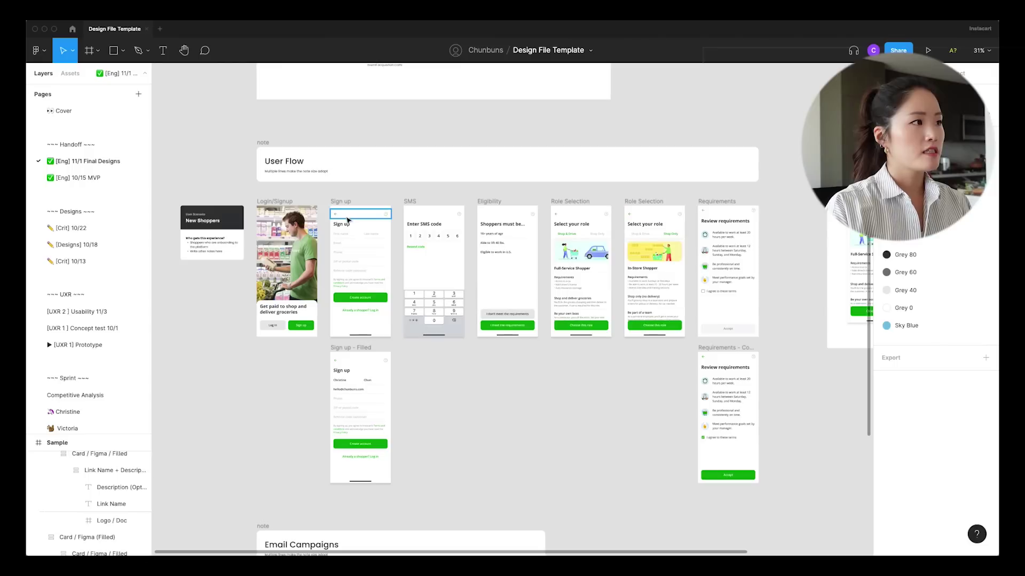
left_click(344, 203)
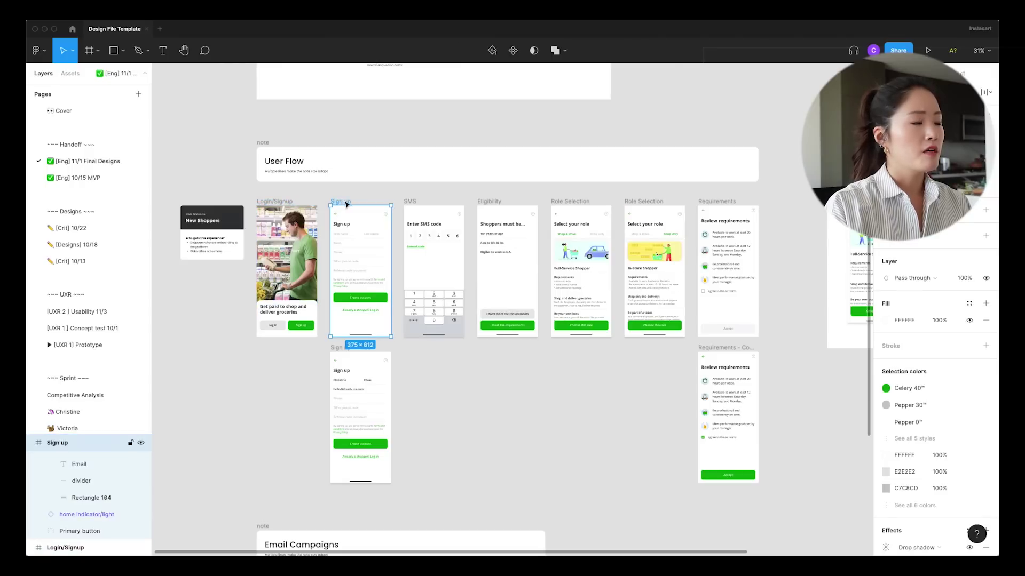
left_click(411, 203)
left_click(208, 200)
scroll(208, 199, "up", 10, "ctrl")
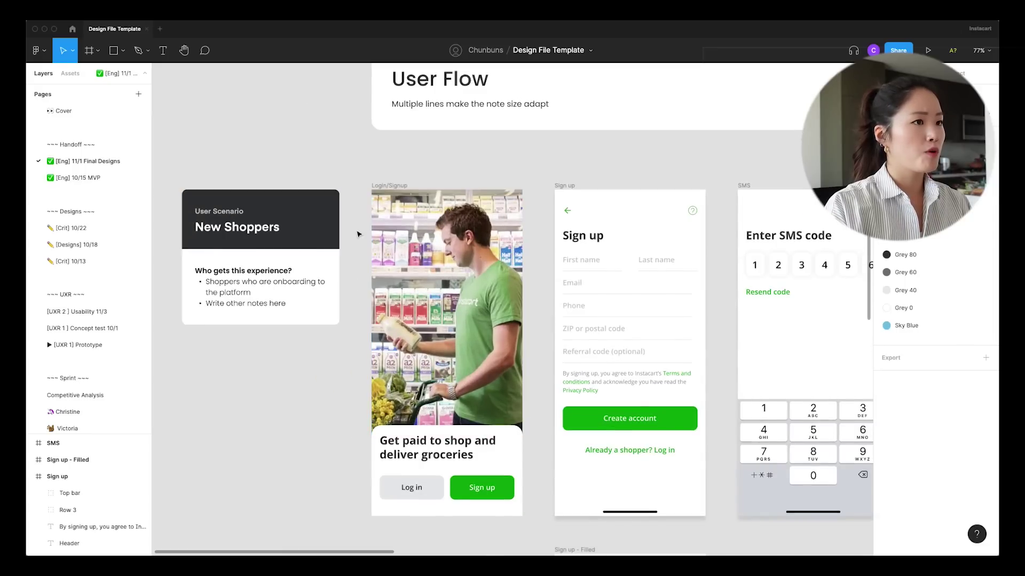
scroll(355, 220, "down", 5, "ctrl")
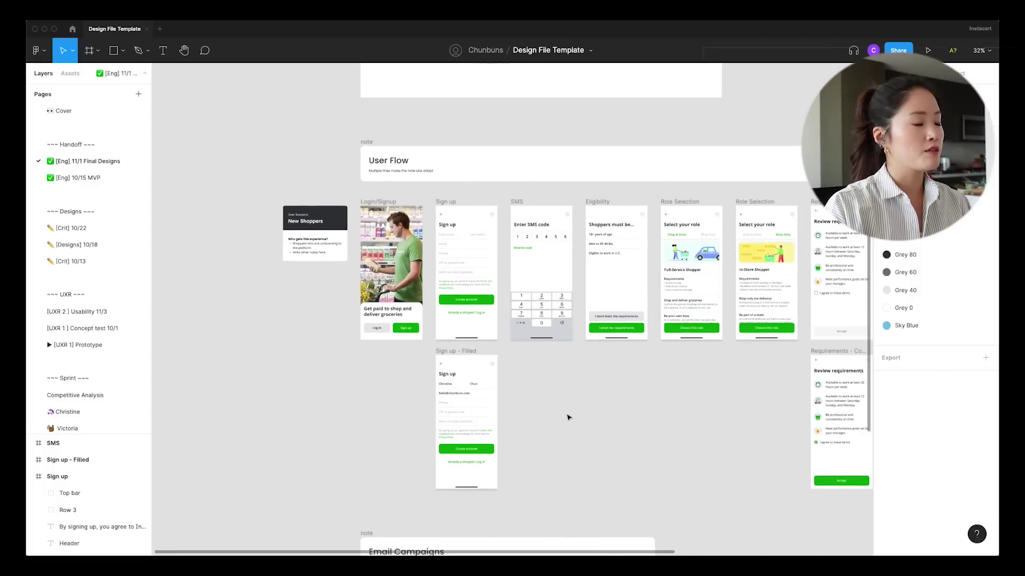
scroll(492, 423, "up", 3, "ctrl")
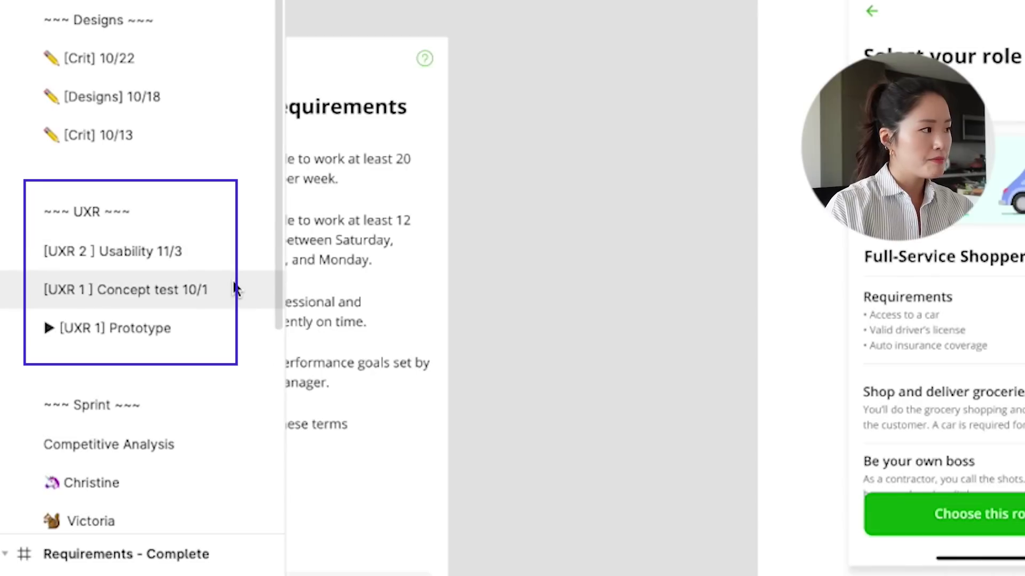
Step: Check the Concept 1 prototype link on '[UXR 1] Prototype', then open '~~~ Sprint ~~~'
left_click(180, 328)
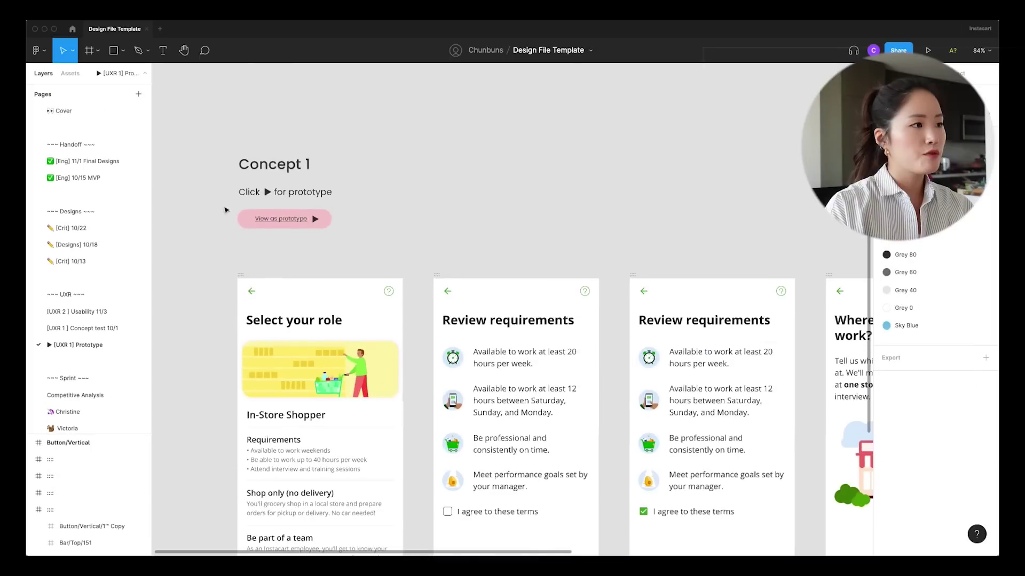
scroll(219, 219, "up", 3)
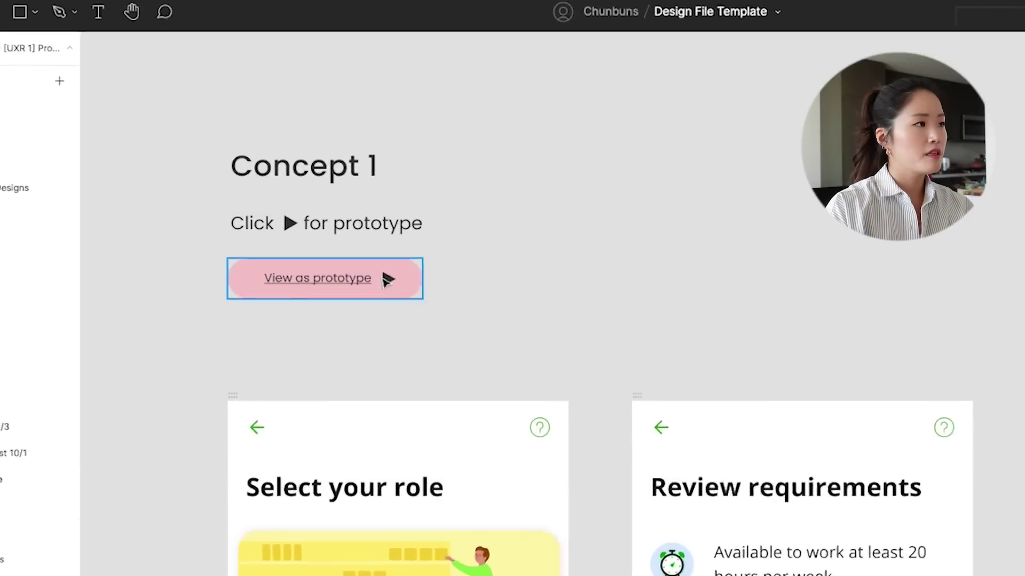
mouse_move(330, 224)
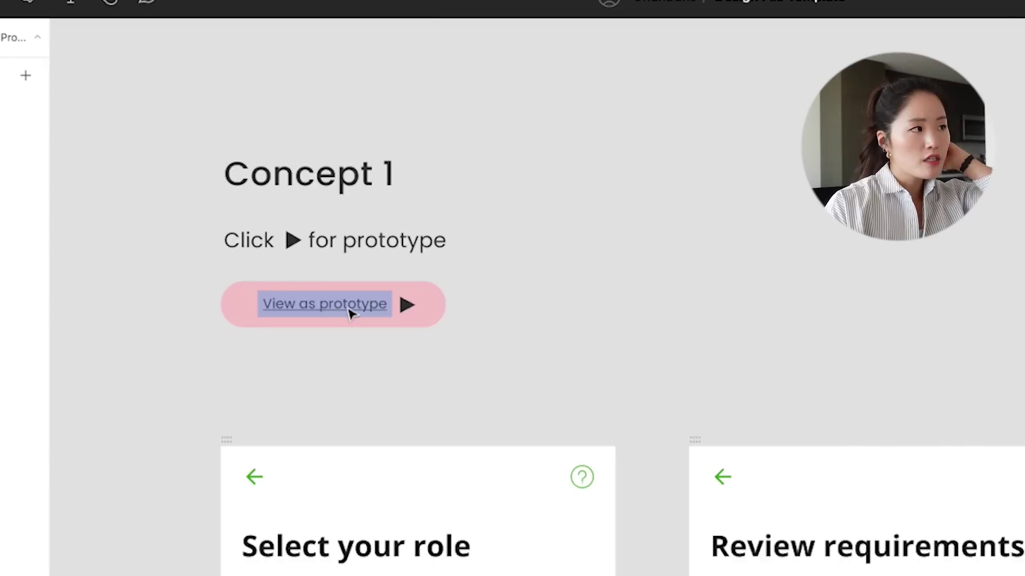
mouse_move(350, 313)
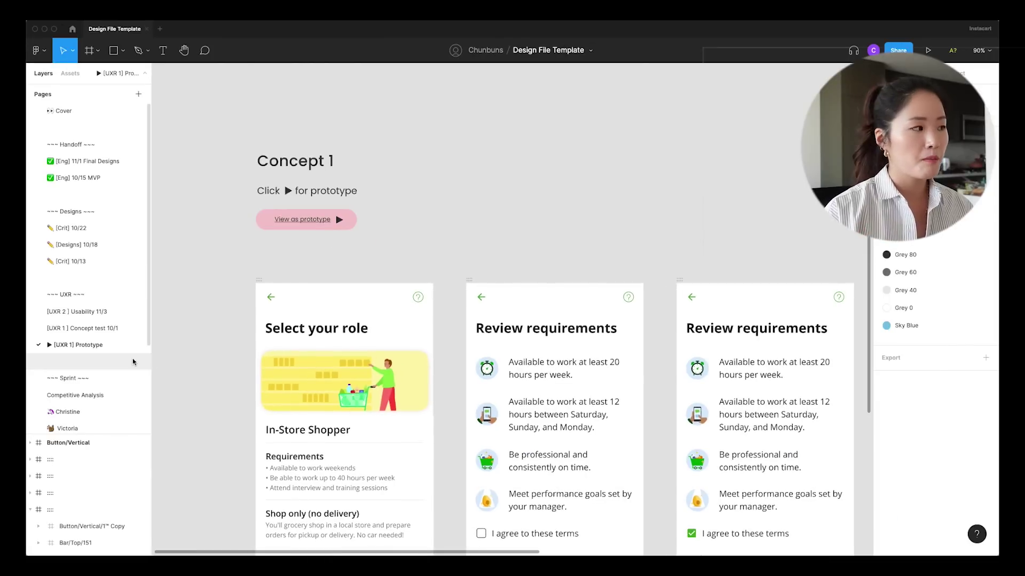
left_click(124, 306)
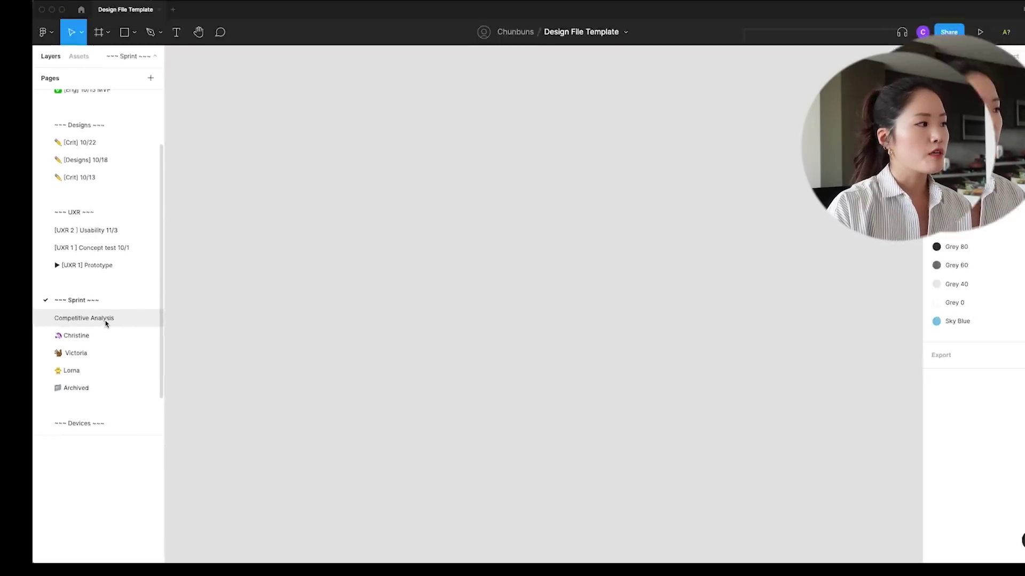
Step: Open the Competitive Analysis page
left_click(106, 322)
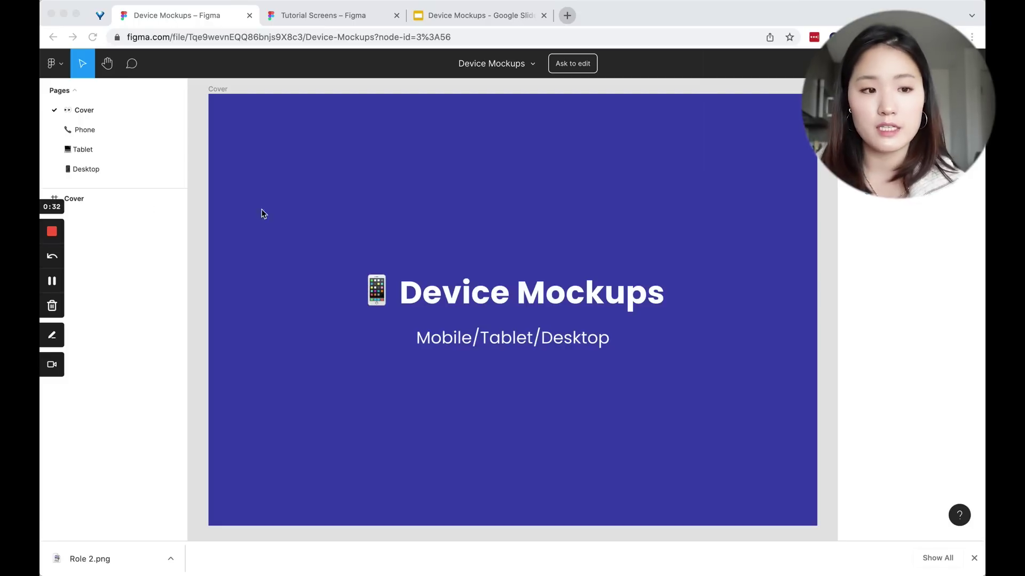
Step: Browse the Phone, Tablet and Desktop mockup pages, then open the file name menu
left_click(96, 137)
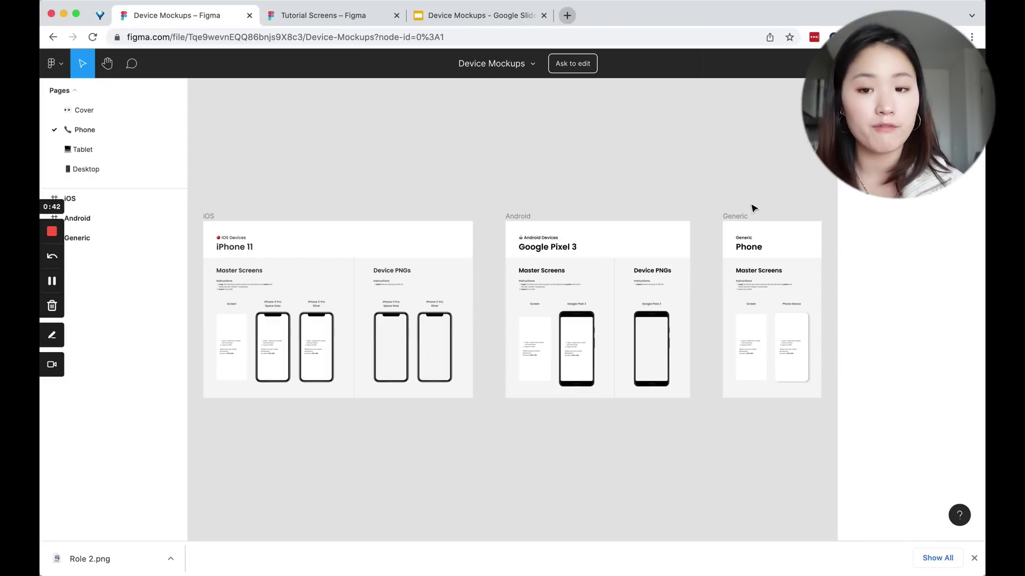
left_click(134, 150)
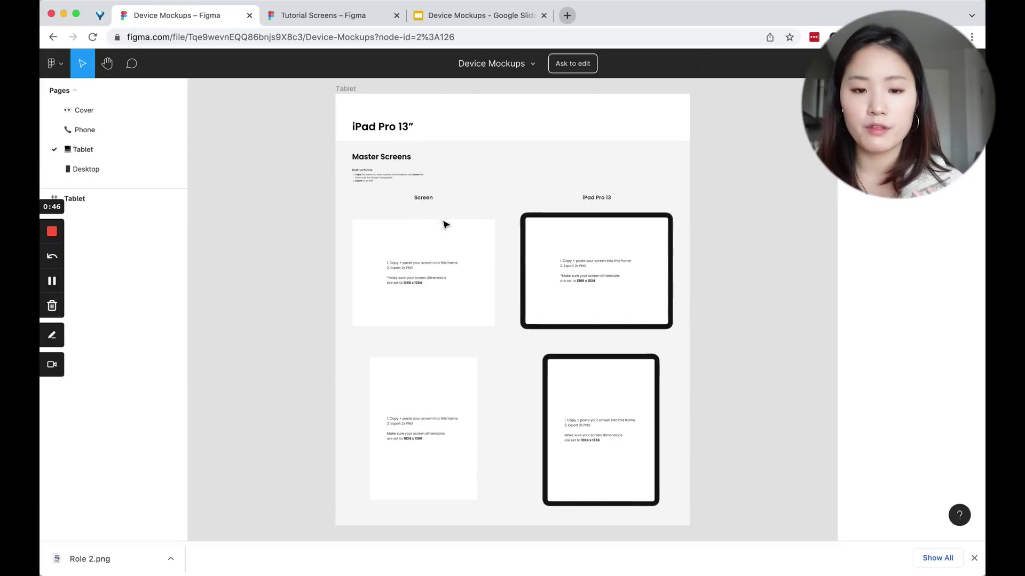
left_click(102, 171)
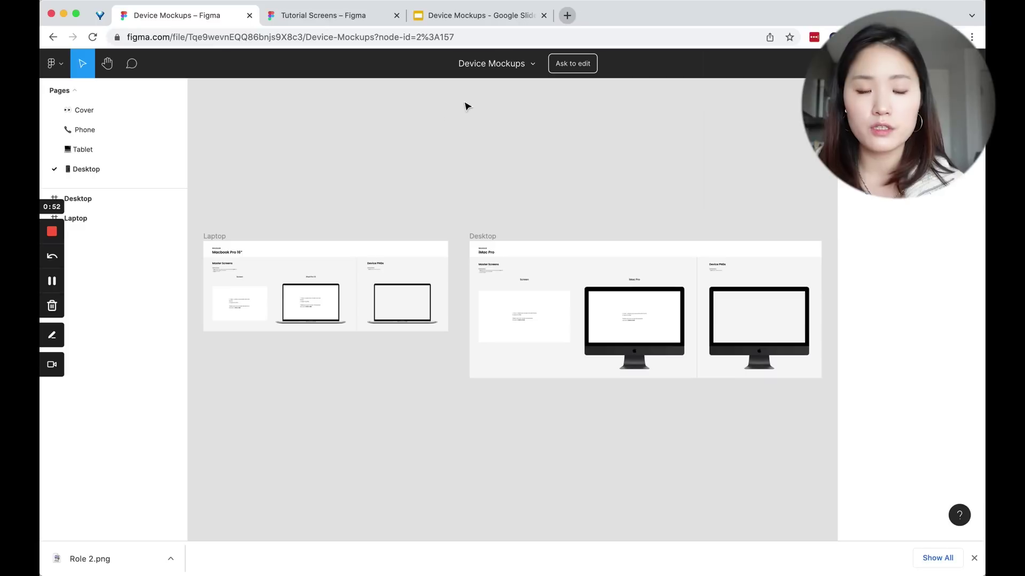
left_click(530, 65)
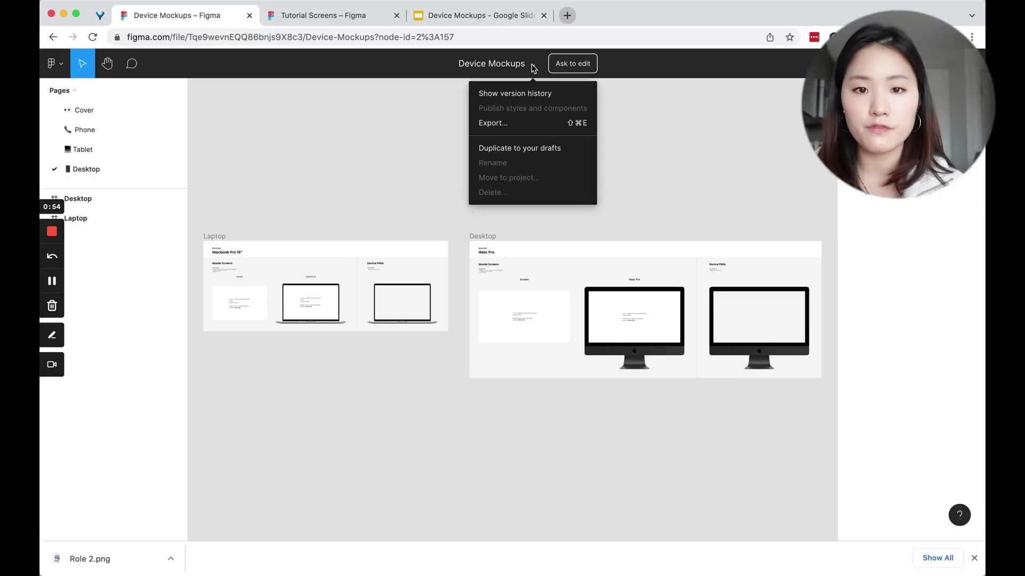
Step: Duplicate Device Mockups to Drafts, open the copy, and zoom into its Phone page's iPhone 11 frames
left_click(543, 152)
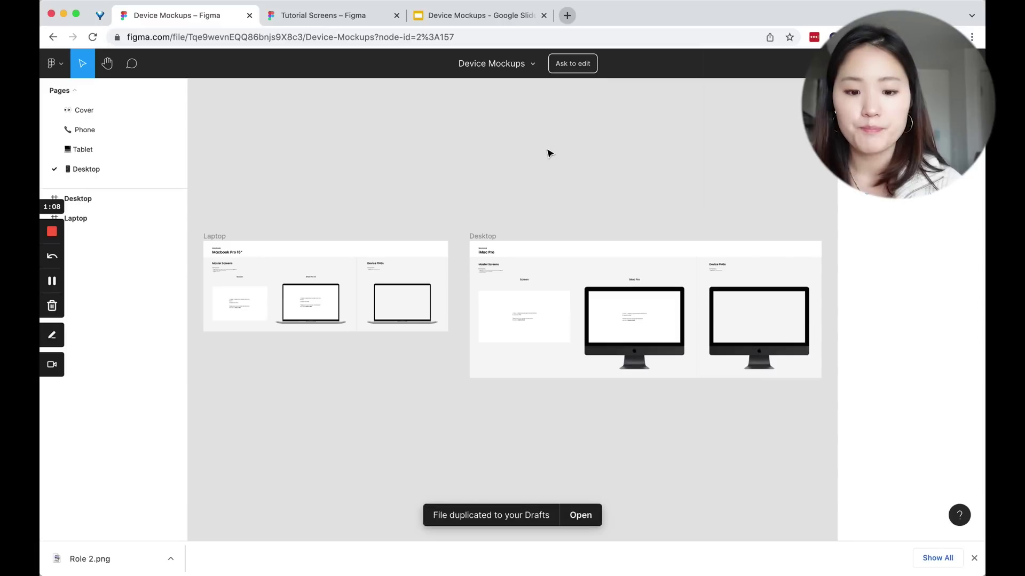
left_click(587, 515)
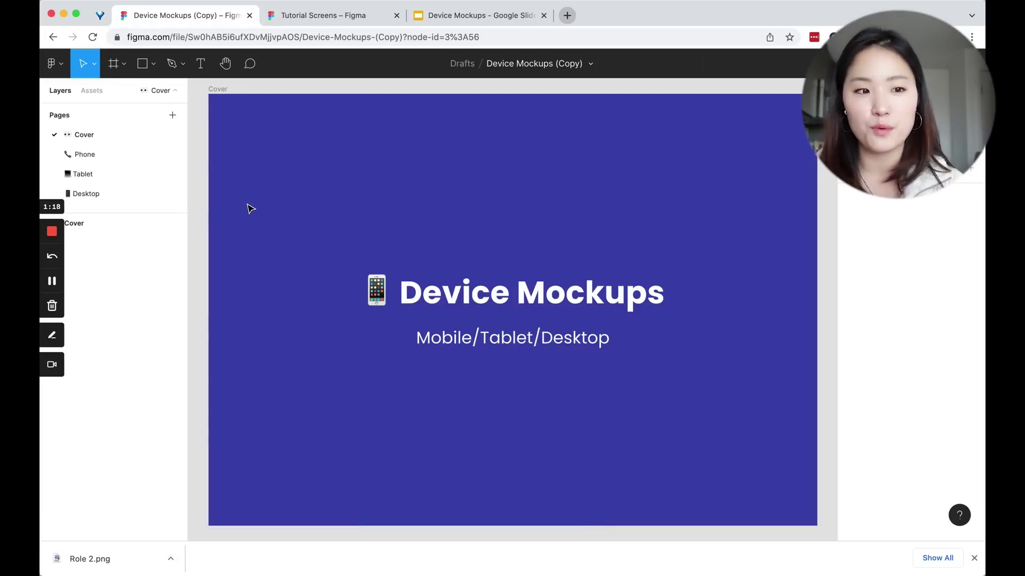
left_click(116, 159)
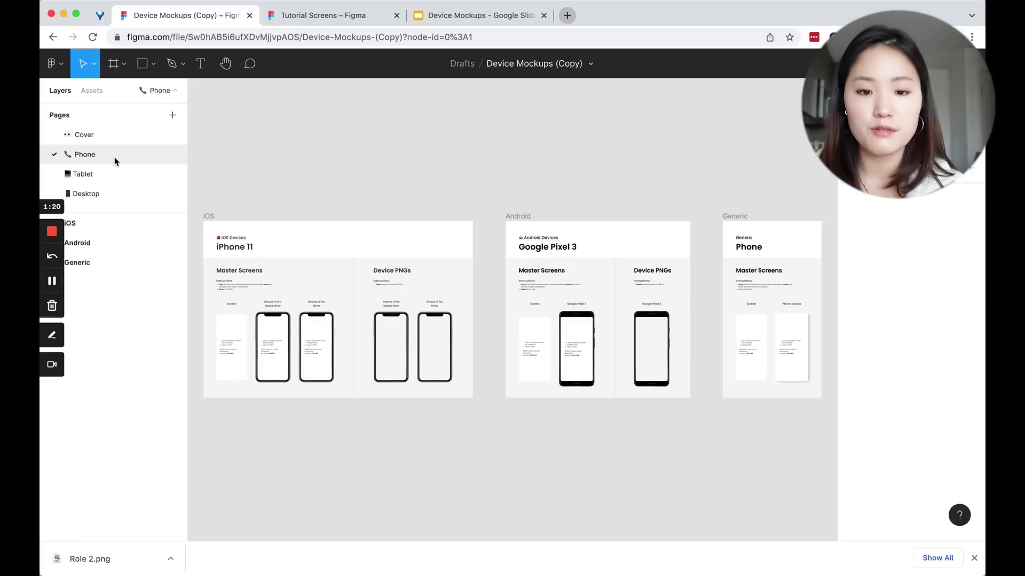
scroll(243, 356, "up", 5)
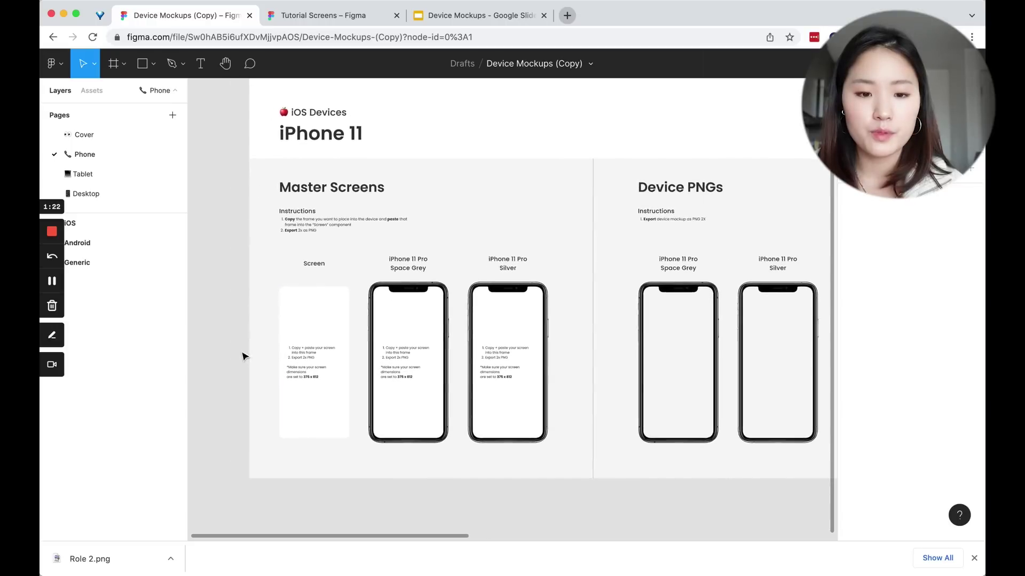
scroll(243, 356, "up", 4)
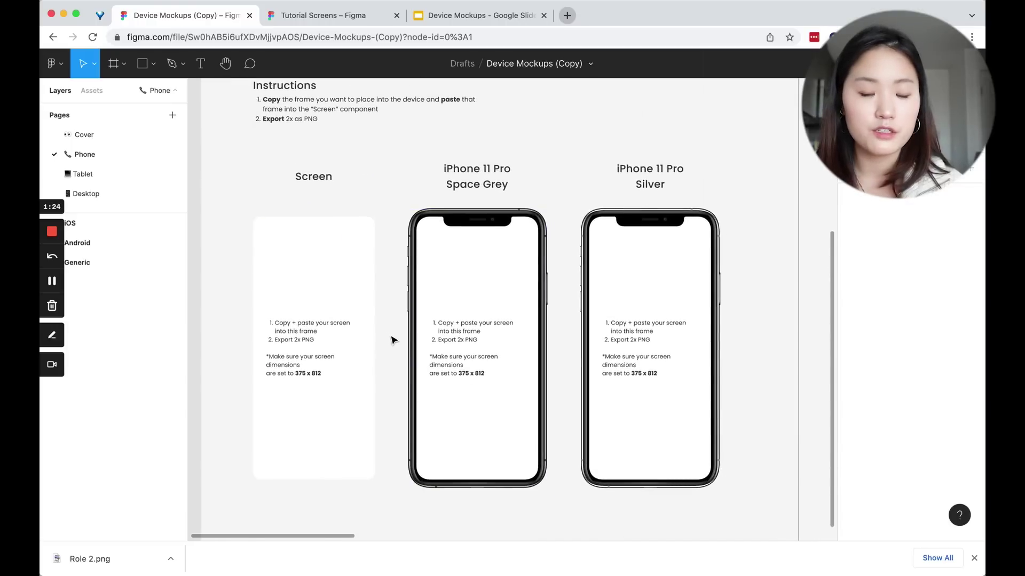
Step: Paste the Role 1 screen from Tutorial Screens into the iPhone mockup's Screen frame
left_click(314, 19)
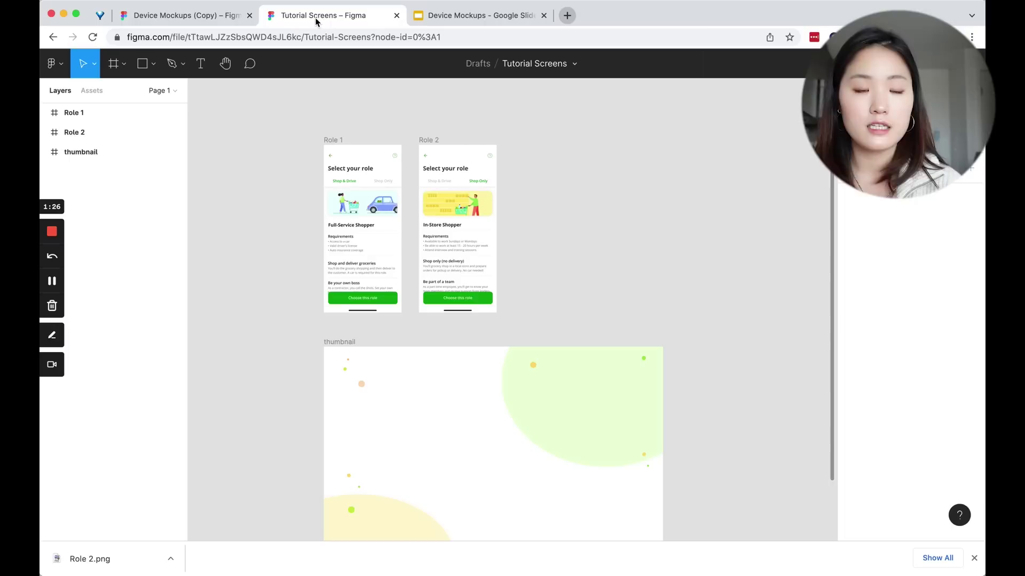
scroll(373, 155, "up", 2)
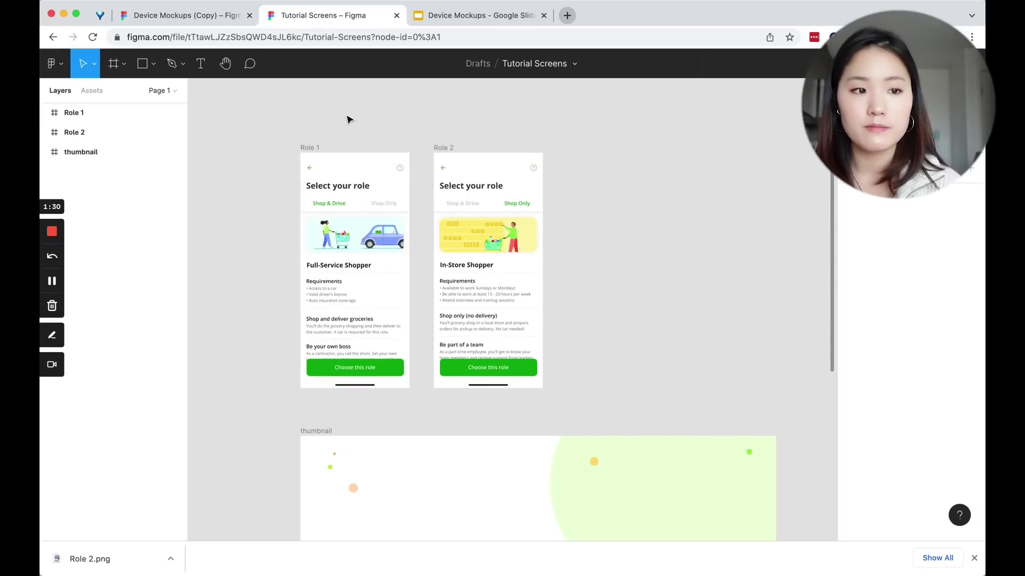
left_click(313, 151)
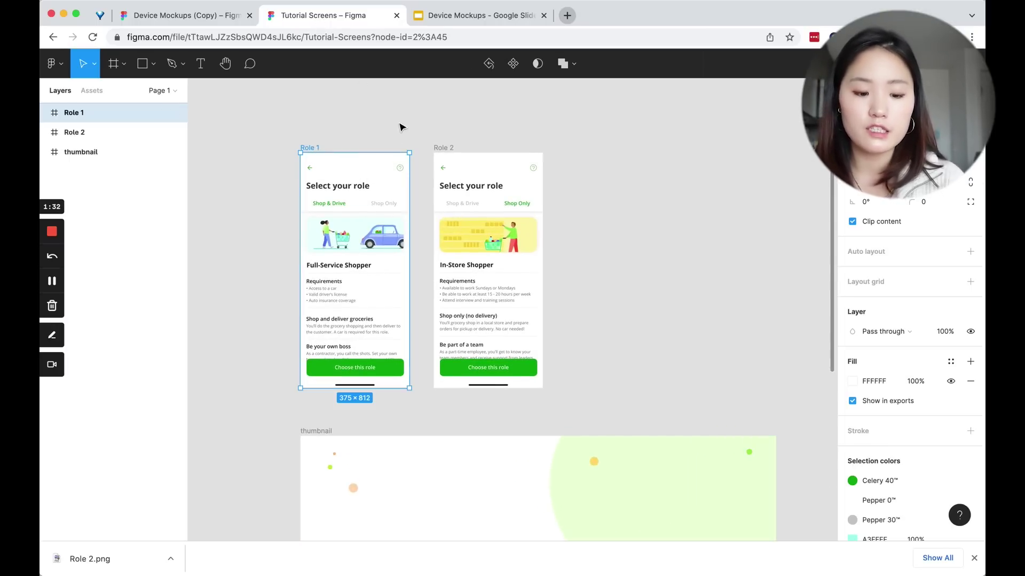
left_click(160, 17)
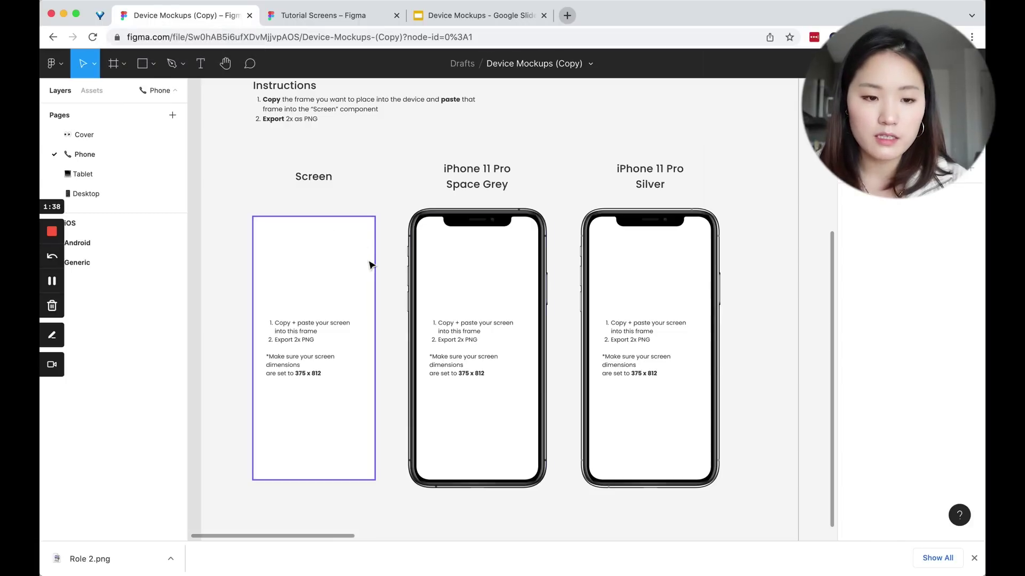
left_click(347, 258)
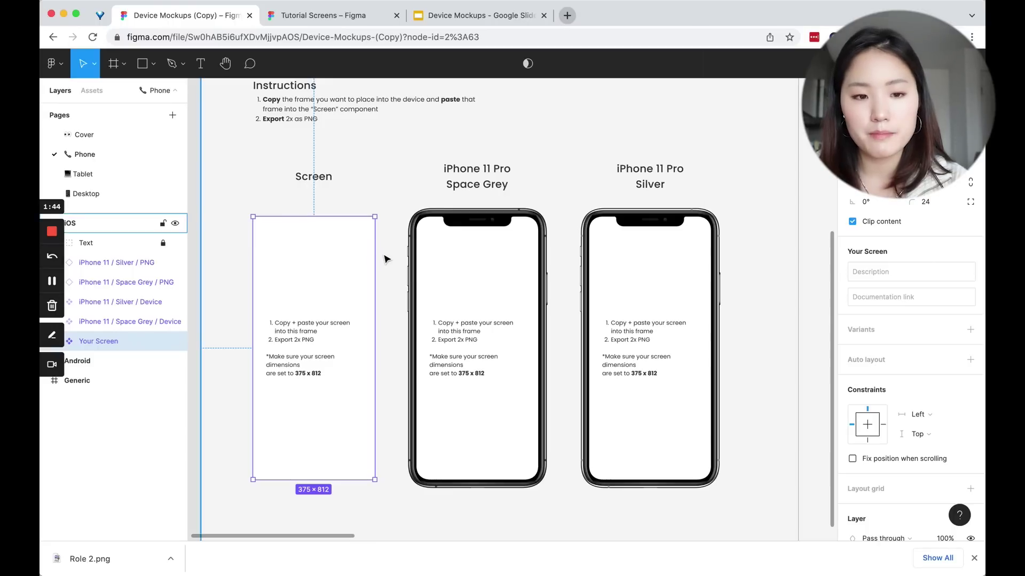
key("super+v")
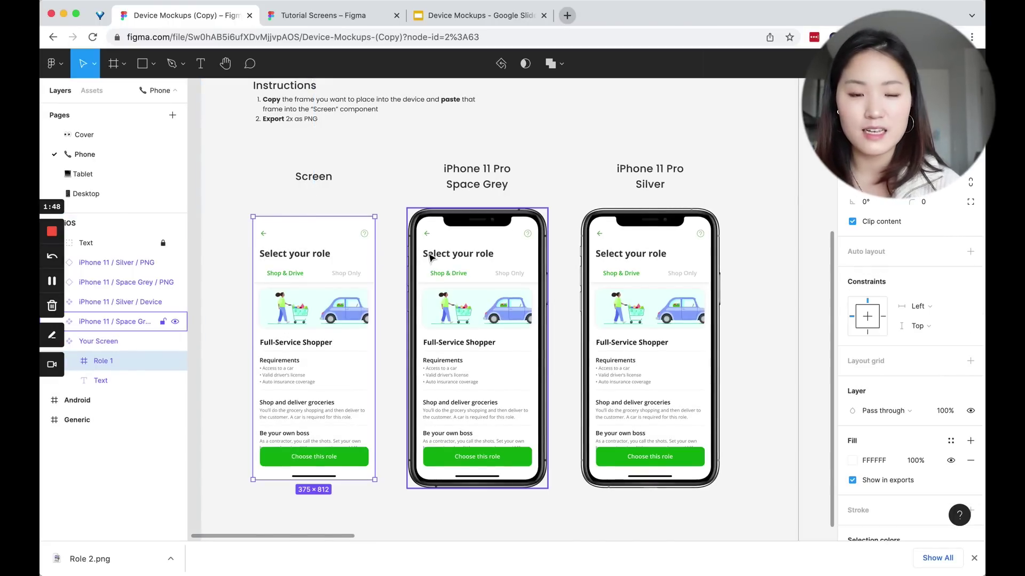
Step: Export the Space Grey iPhone mockup as a 2x PNG and show the downloads
left_click(471, 263)
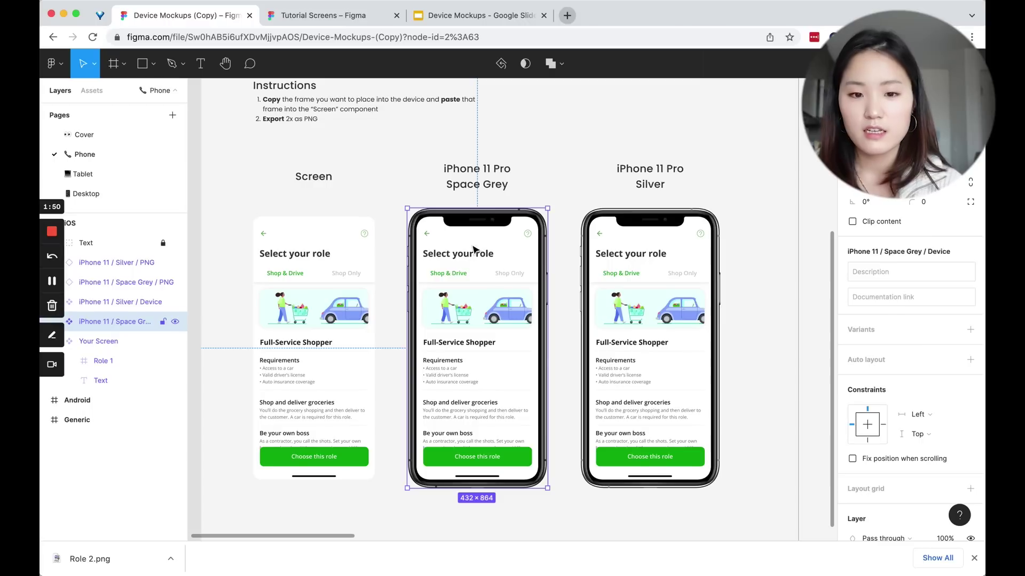
scroll(896, 451, "down", 8)
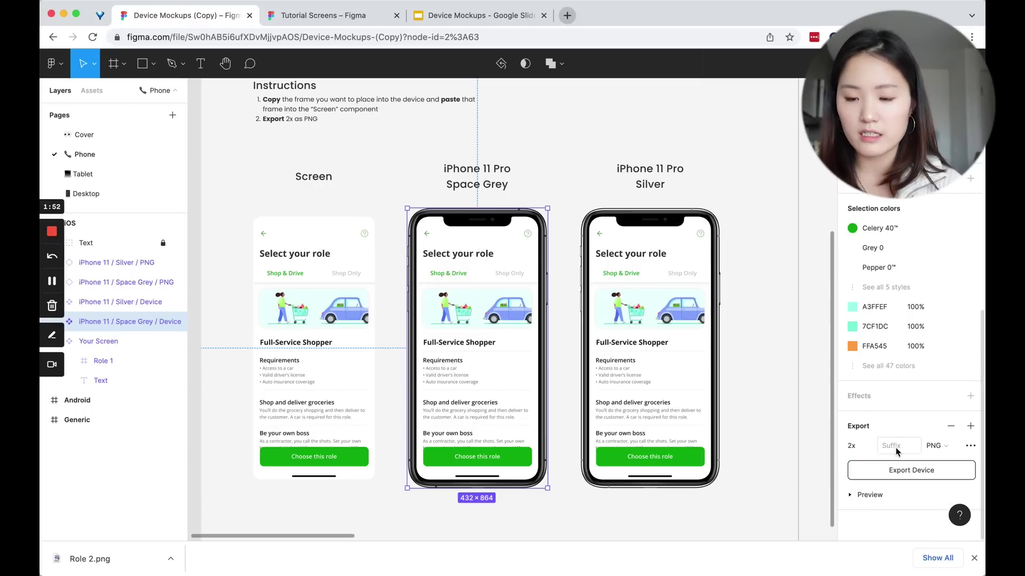
left_click(914, 472)
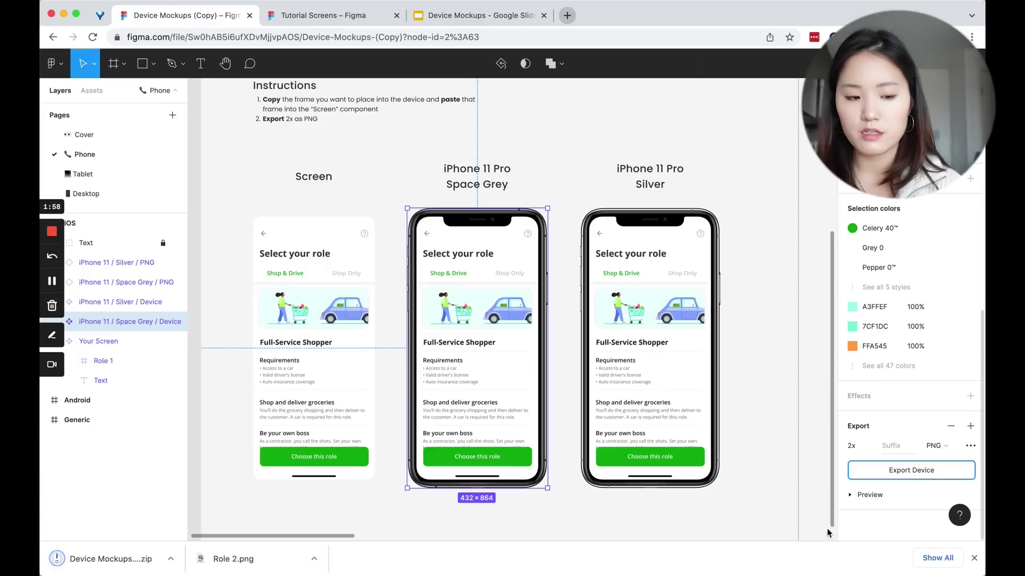
left_click(749, 551)
Step: Drag Device.png from Downloads > iPhone 11 > Space Grey onto the slide and centre it
left_click(739, 497)
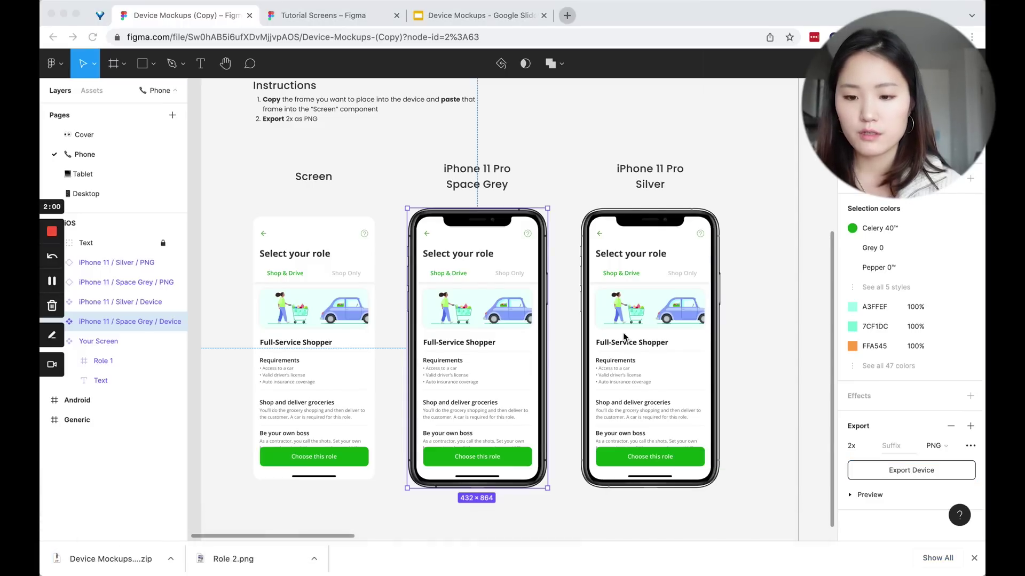
left_click(345, 58)
left_click(387, 55)
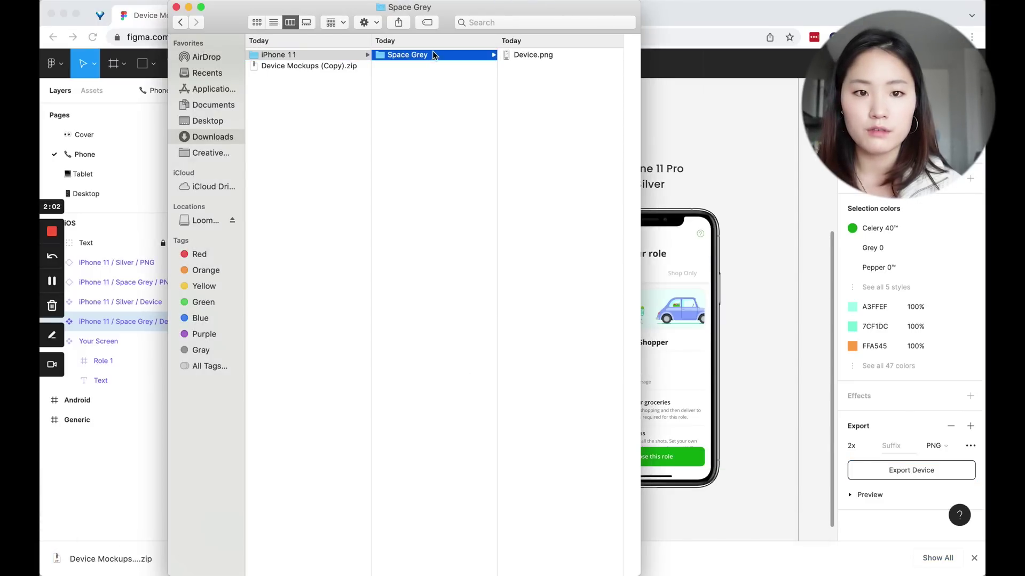
left_click_drag(452, 14, 753, 13)
left_click(447, 18)
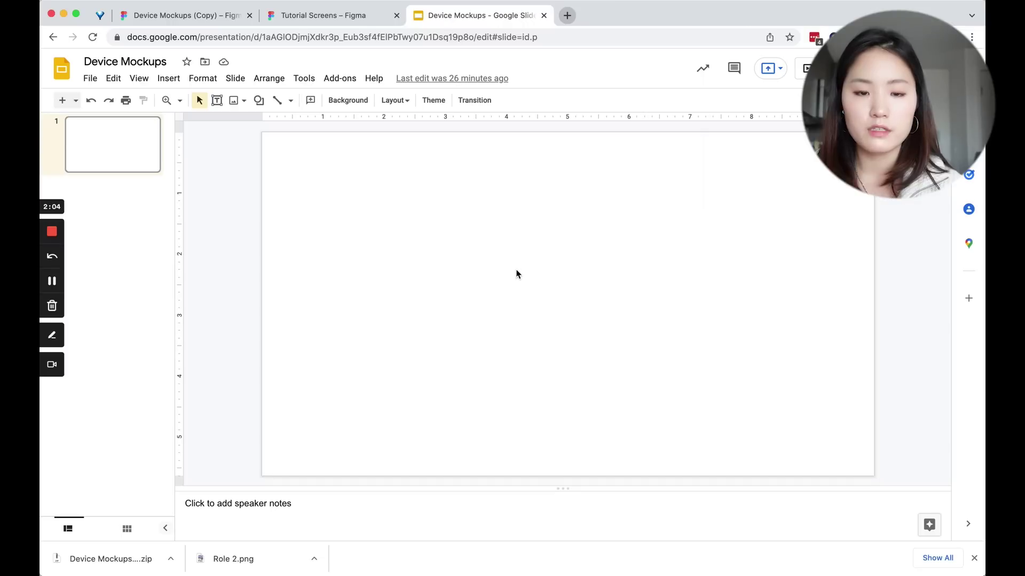
key("super+Tab")
left_click(809, 62)
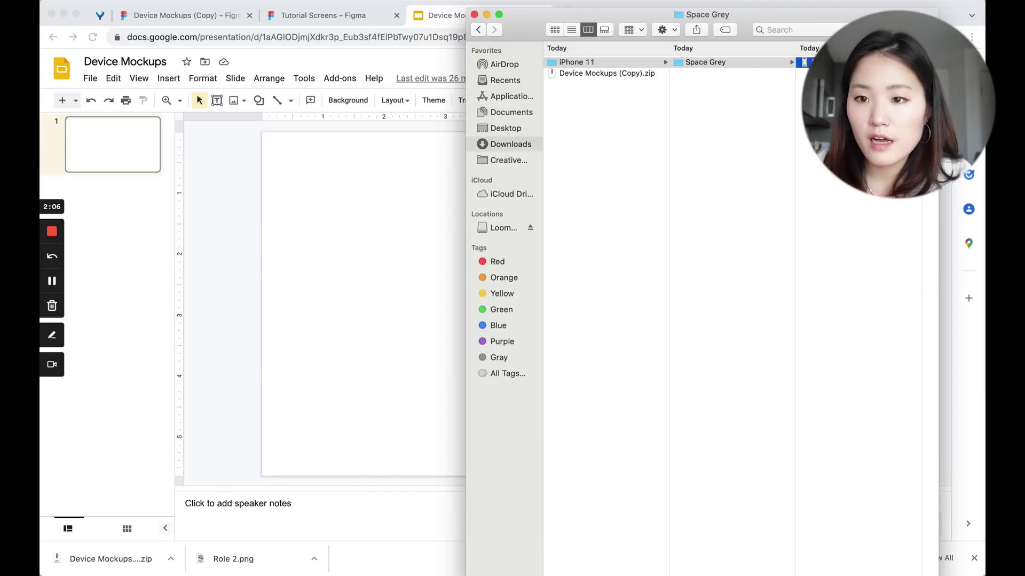
left_click_drag(764, 71, 441, 261)
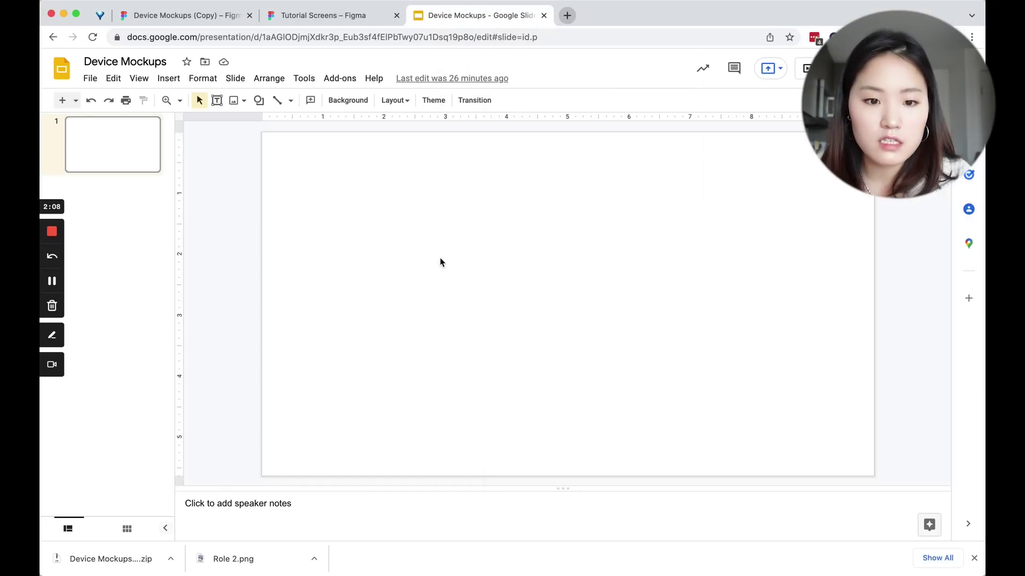
left_click_drag(322, 248, 479, 238)
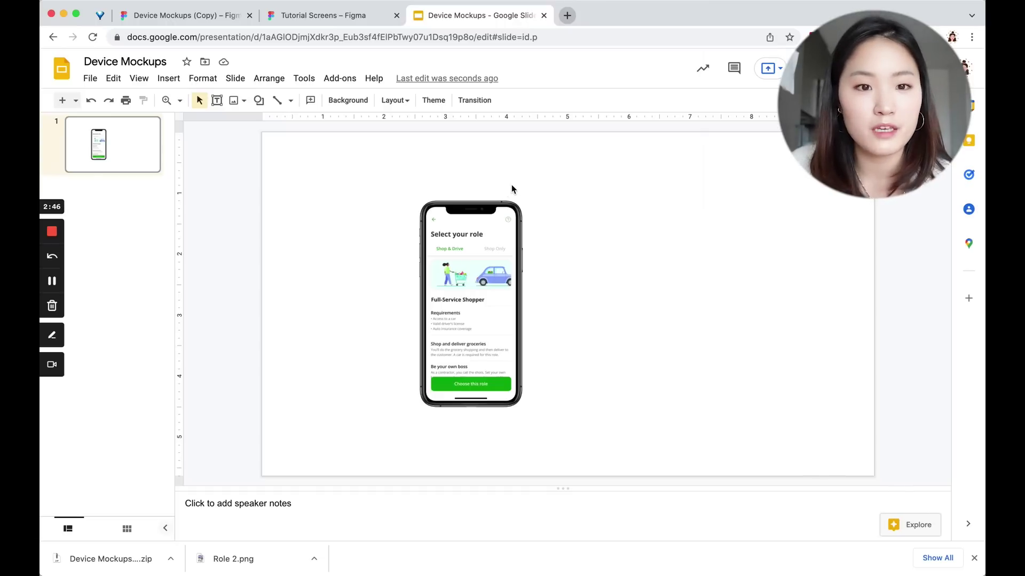
left_click(476, 228)
Step: Delete the test phone image from the slide and navigate to the Device PNGs frames in Figma
key("Delete")
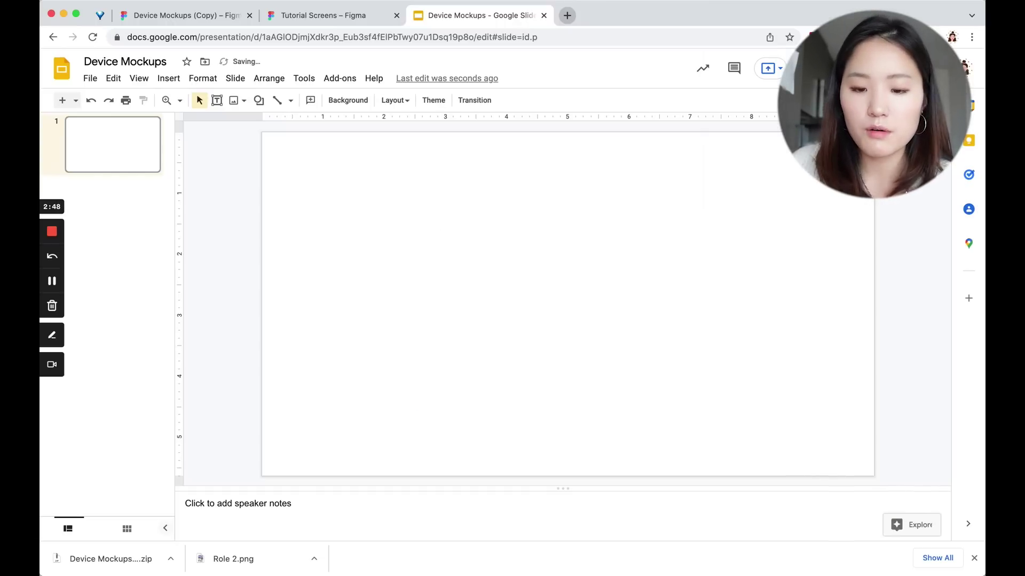
left_click(181, 16)
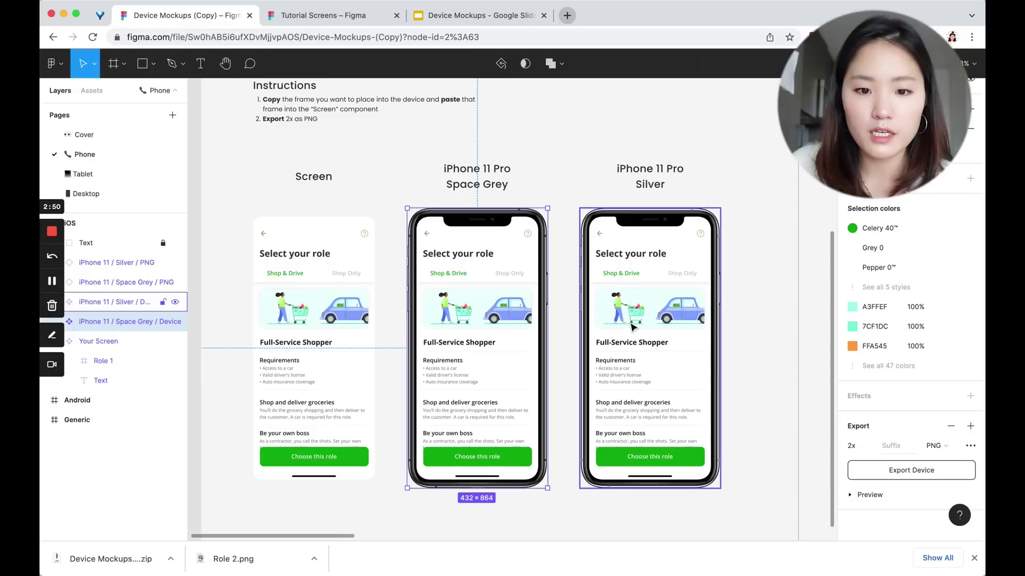
scroll(588, 331, "down", 3)
scroll(632, 326, "right", 3)
scroll(651, 357, "up", 3)
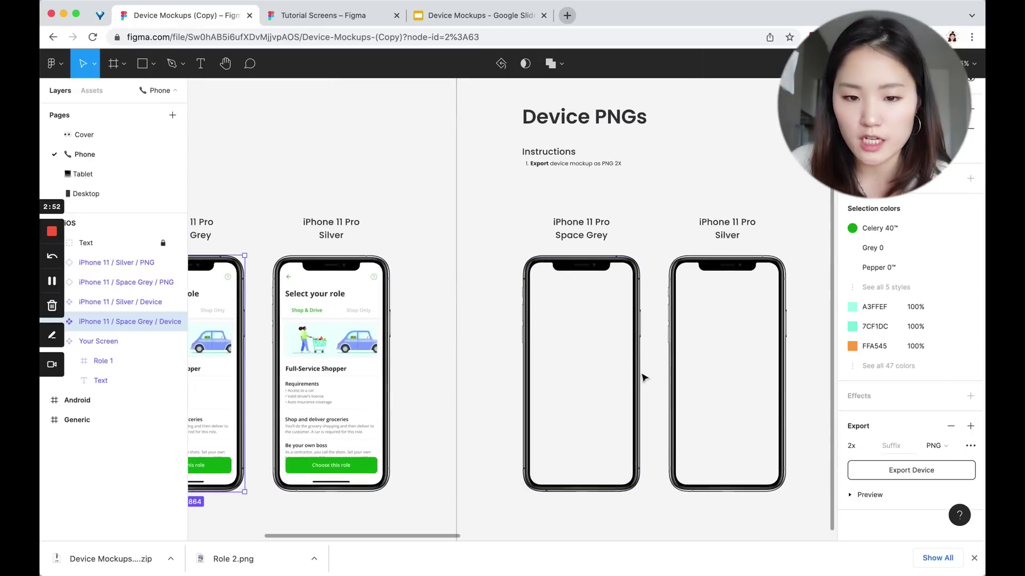
Step: Export the empty iPhone 11 / Space Grey / PNG frame as a 2x PNG
left_click(612, 376)
scroll(614, 375, "right", 3)
scroll(614, 375, "down", 2)
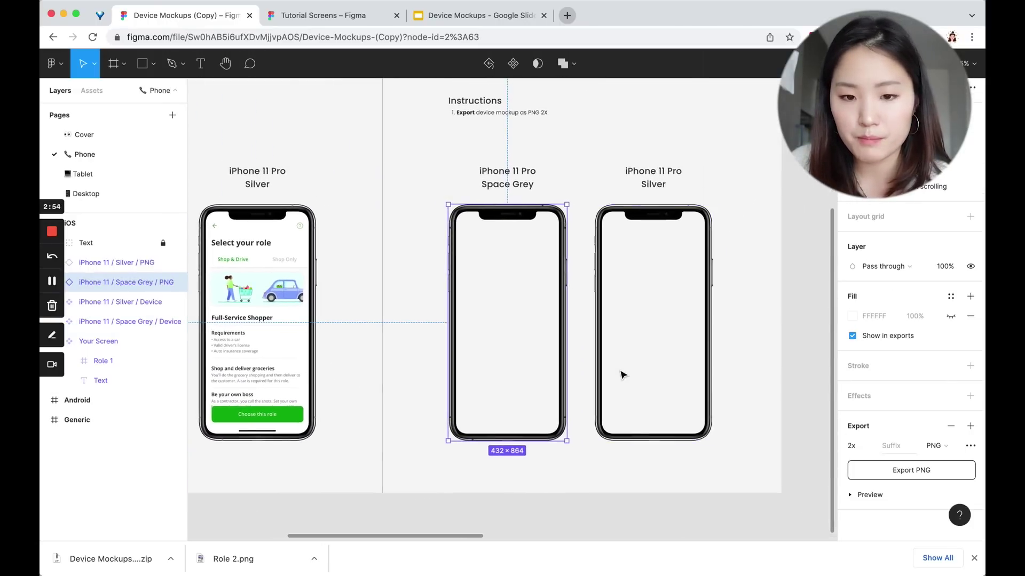
scroll(560, 368, "up", 2)
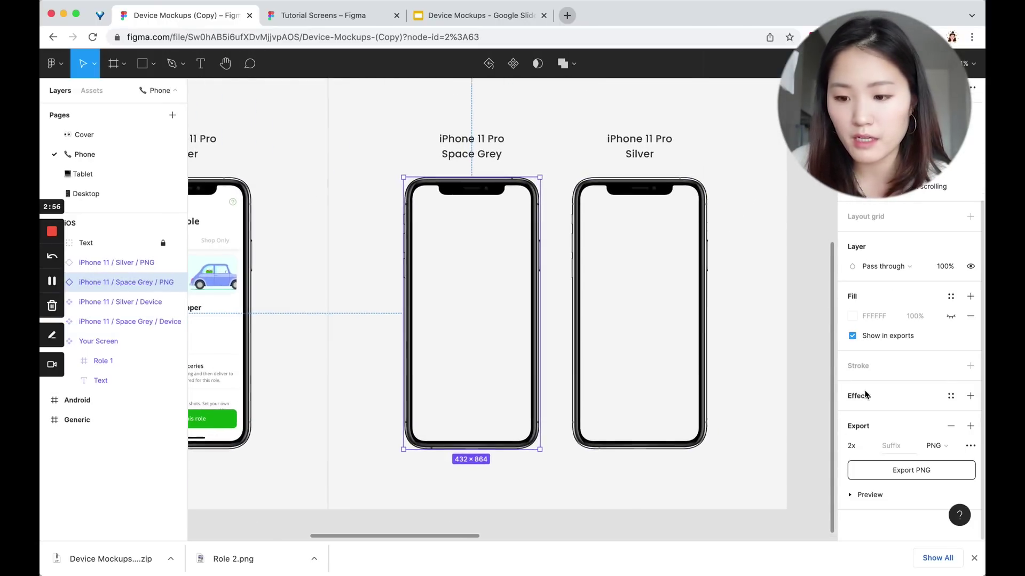
left_click(943, 476)
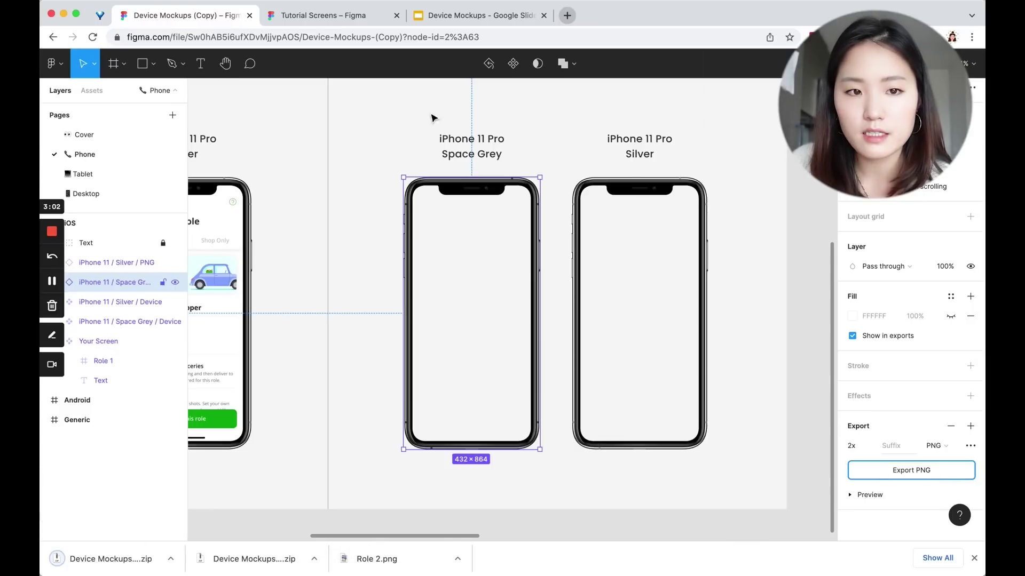
left_click(462, 21)
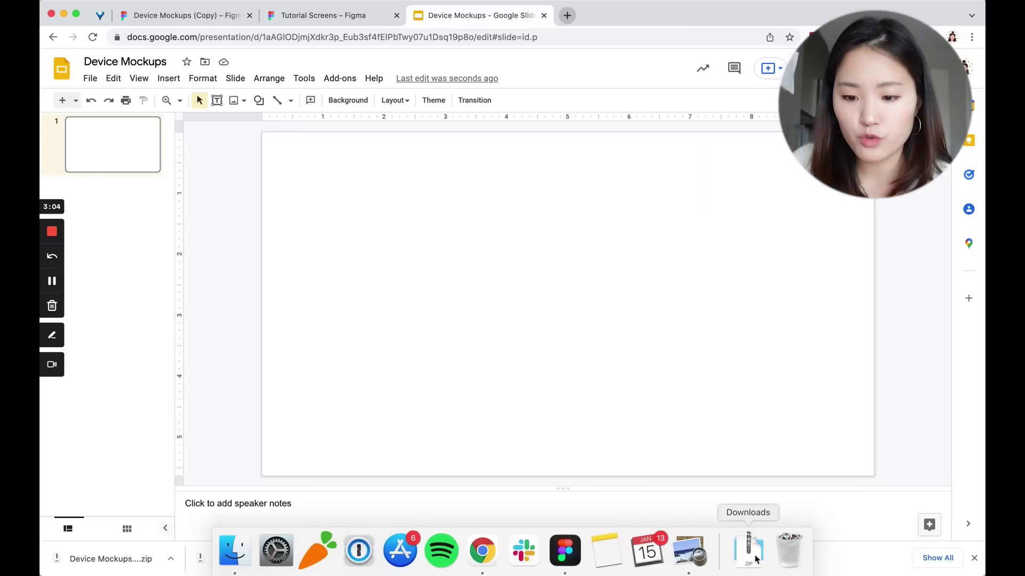
Step: Place the blank Space Grey PNG from Downloads > iPhone 11 2 onto the slide
left_click(746, 549)
left_click_drag(751, 496, 751, 509)
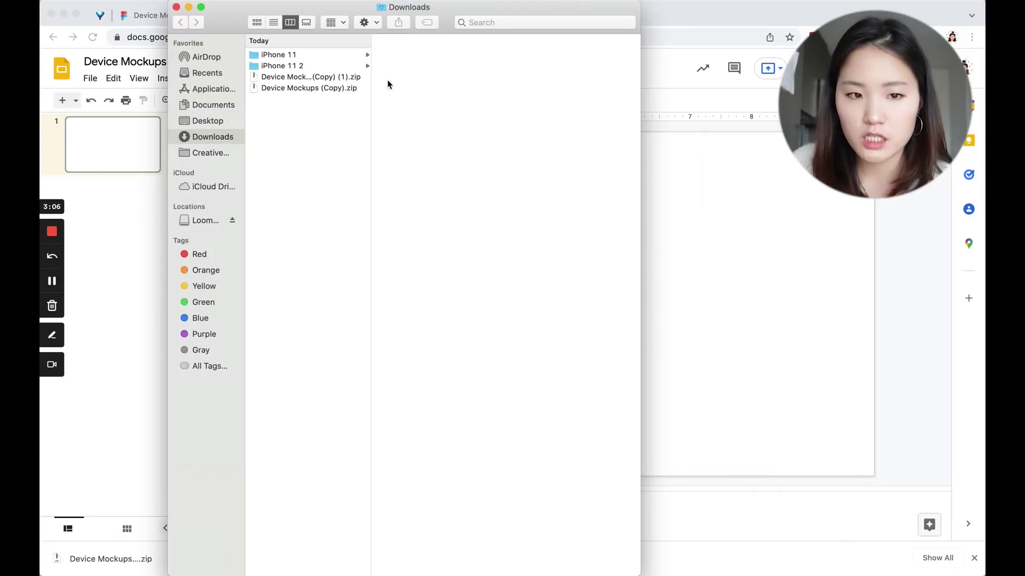
left_click(341, 66)
left_click(421, 55)
left_click(521, 60)
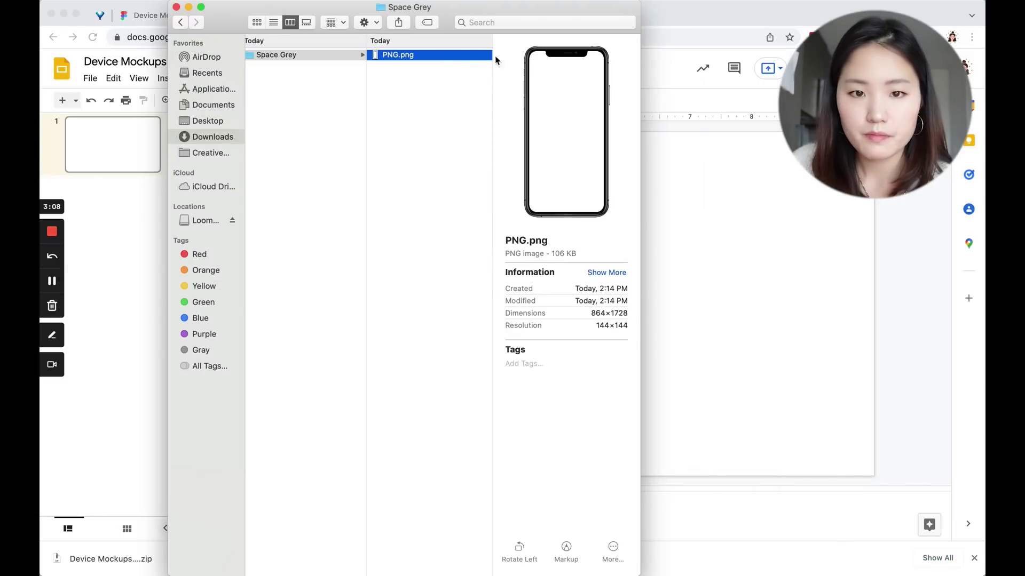
left_click_drag(453, 56, 764, 244)
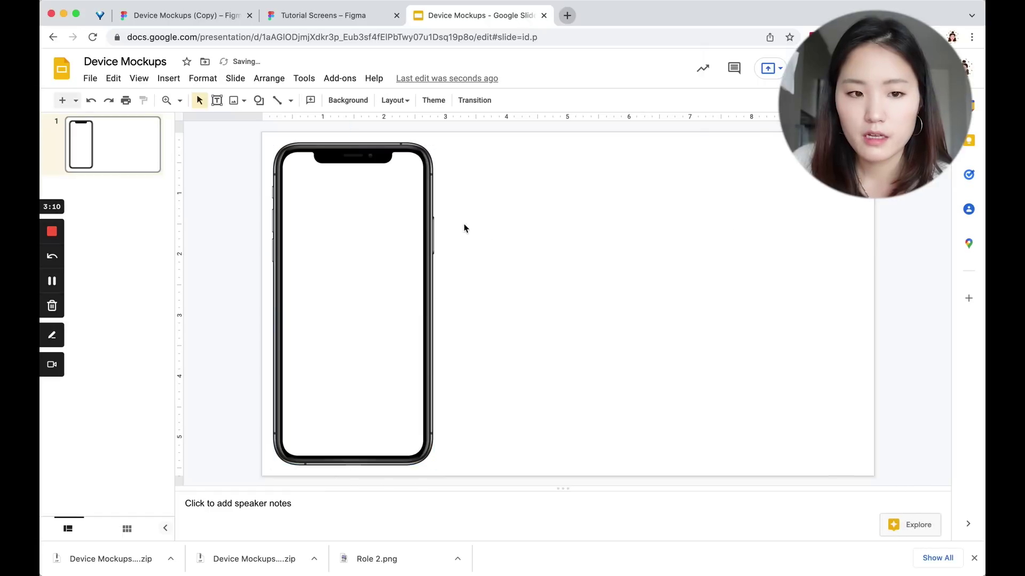
Step: Export the Role 1 frame from Tutorial Screens as Role 1.png
left_click(295, 21)
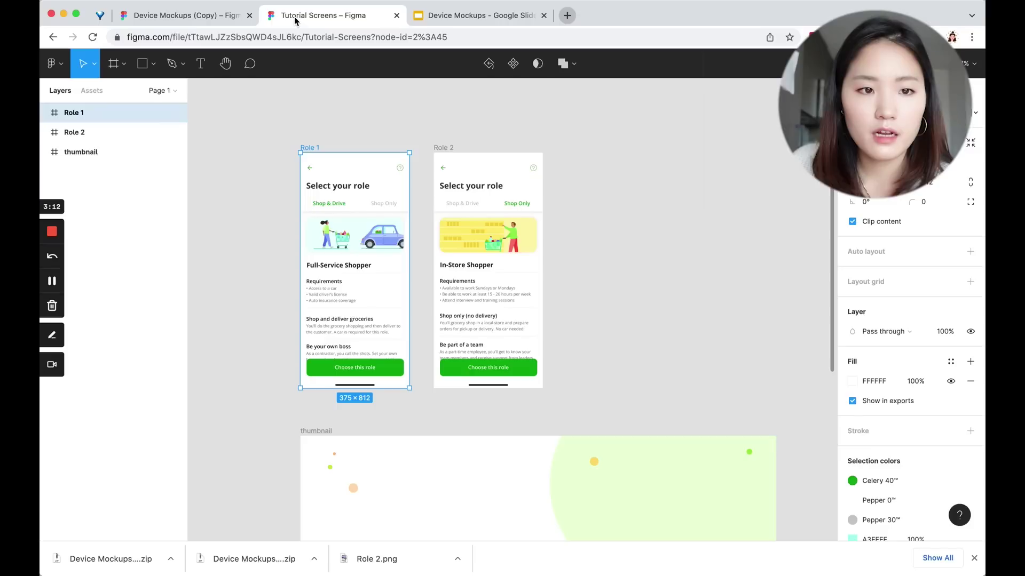
left_click(361, 121)
left_click(312, 148)
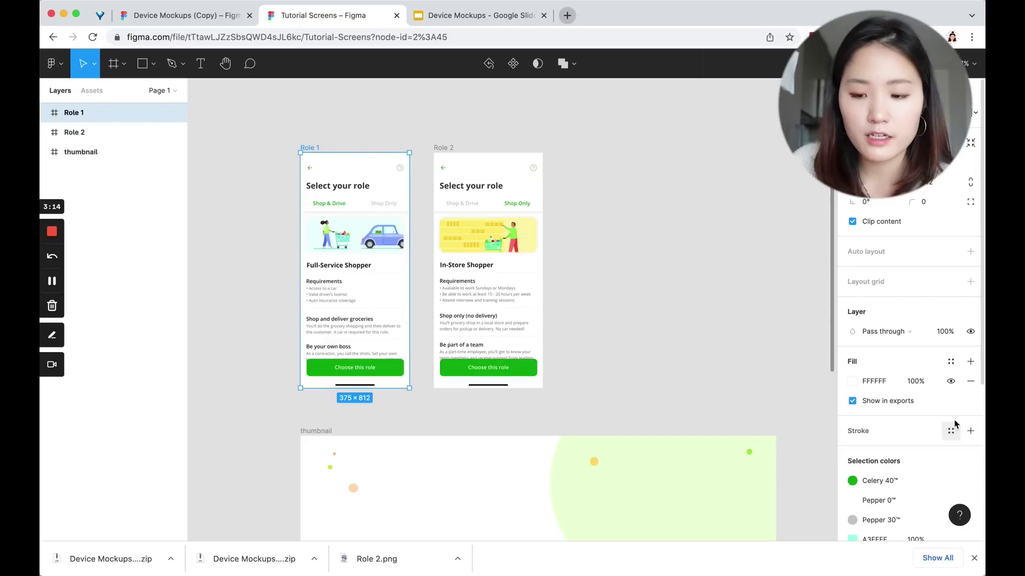
scroll(955, 424, "down", 5)
left_click(916, 471)
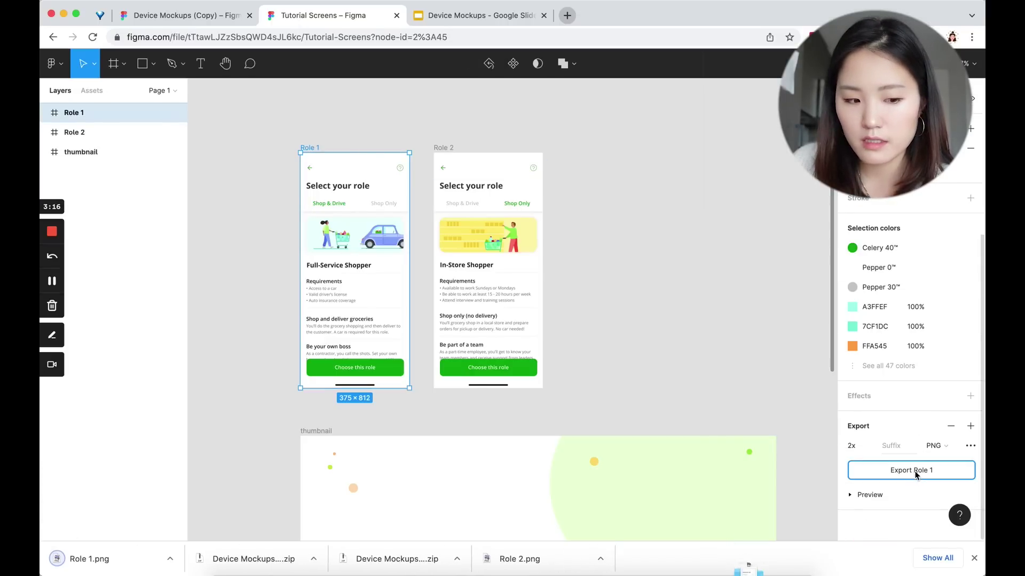
Step: Place the Role 1 screenshot on the Device Mockups slide and shrink it to fit the phone
left_click(464, 17)
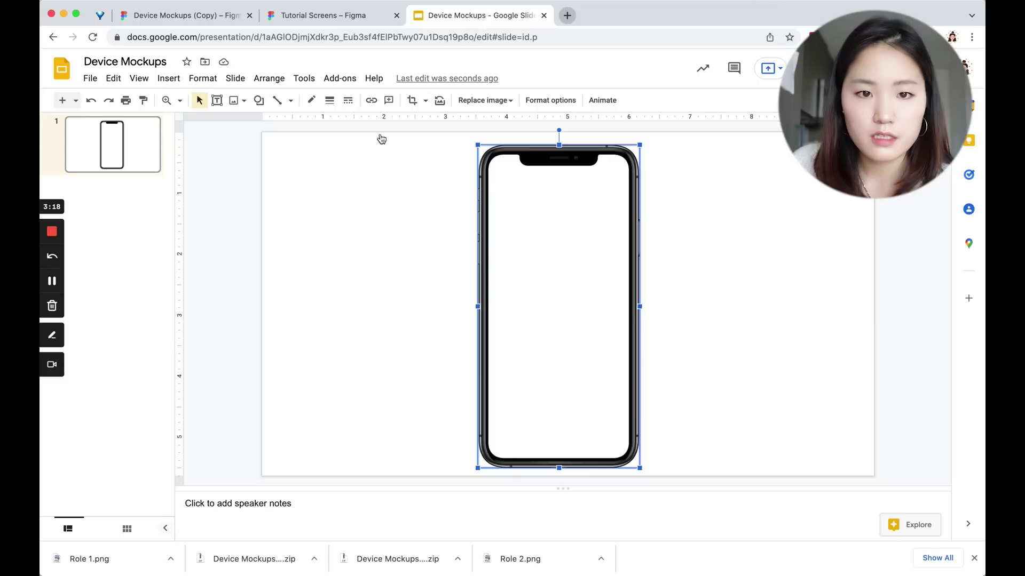
left_click_drag(88, 559, 555, 258)
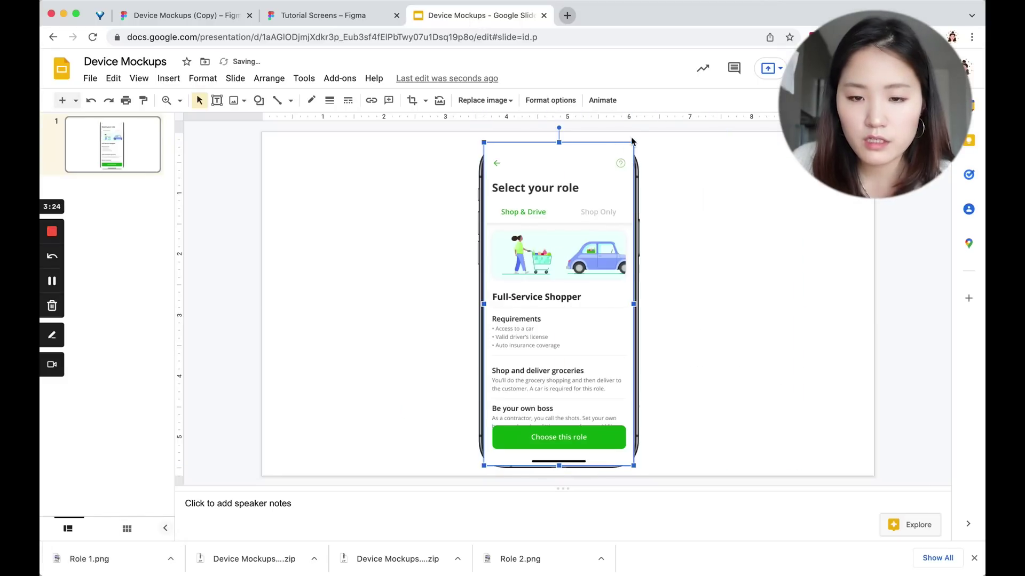
left_click_drag(635, 141, 623, 169)
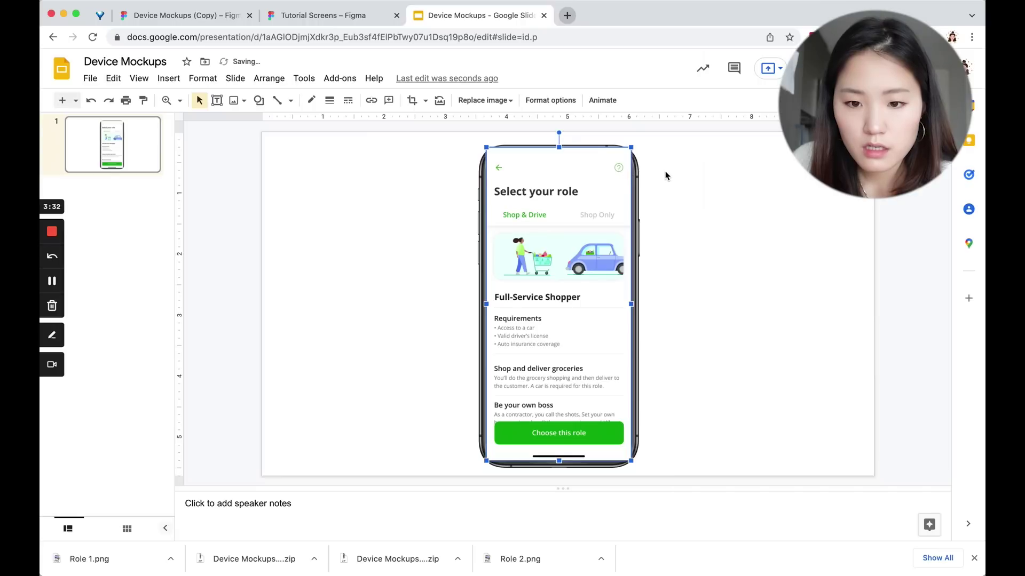
left_click(680, 177)
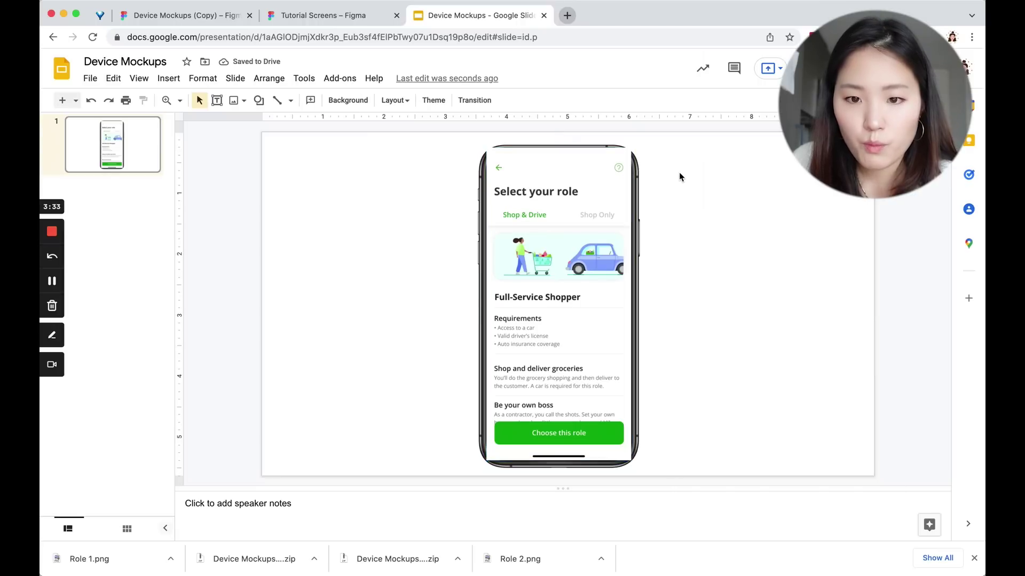
Step: Send the Role 1 screenshot backward so it sits behind the phone's bezel
left_click(608, 171)
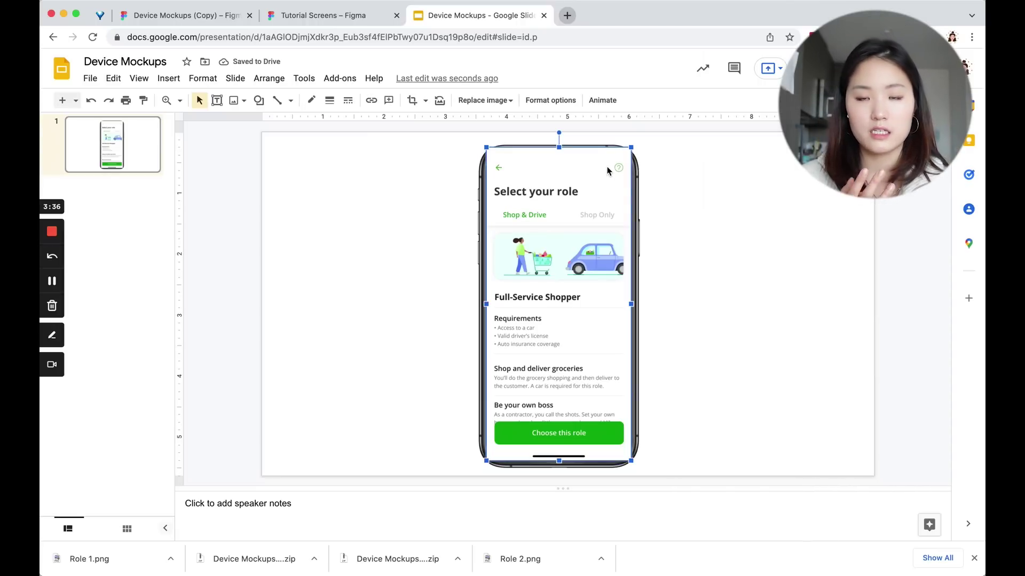
right_click(556, 205)
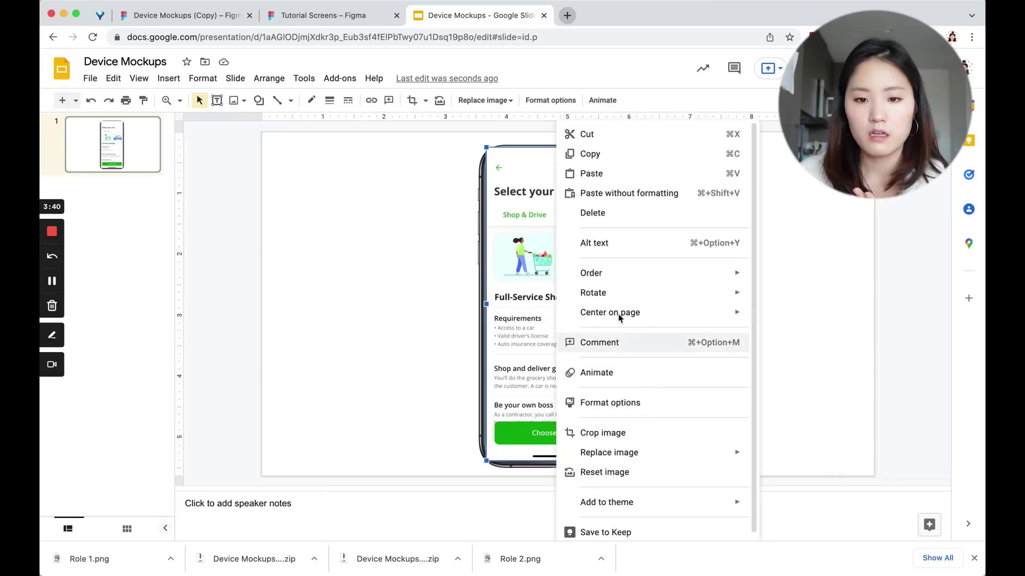
mouse_move(737, 275)
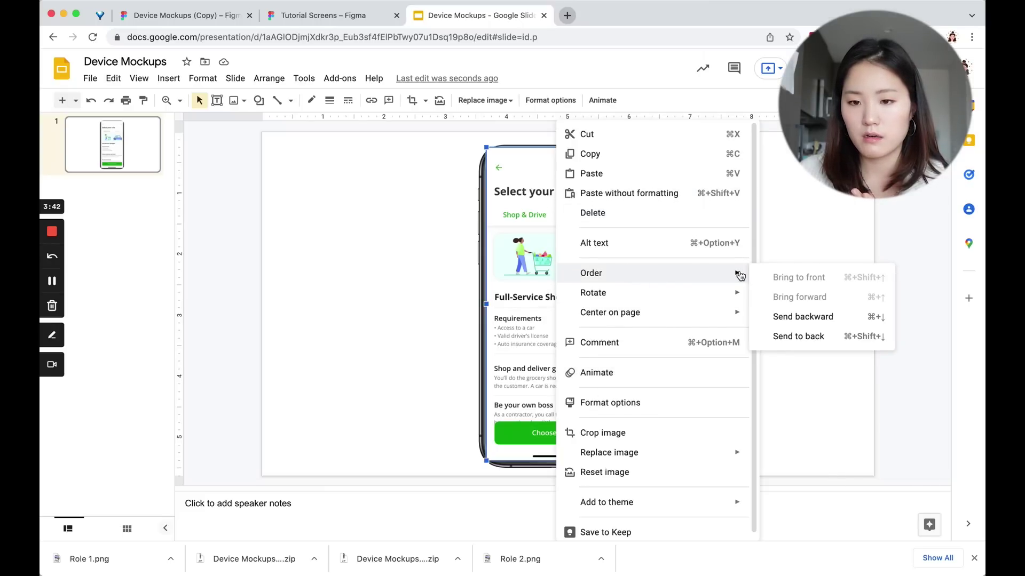
left_click(814, 318)
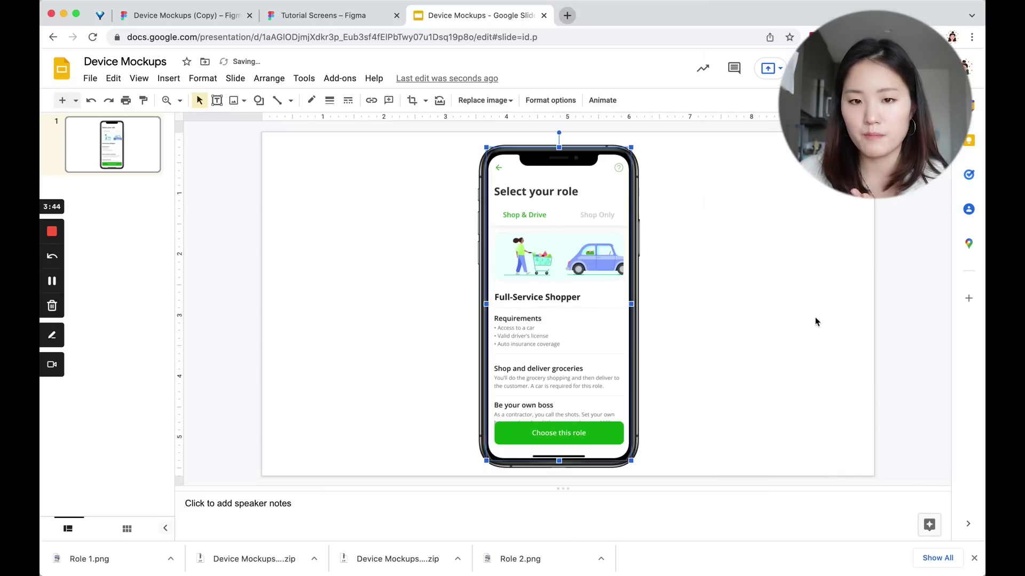
left_click(817, 324)
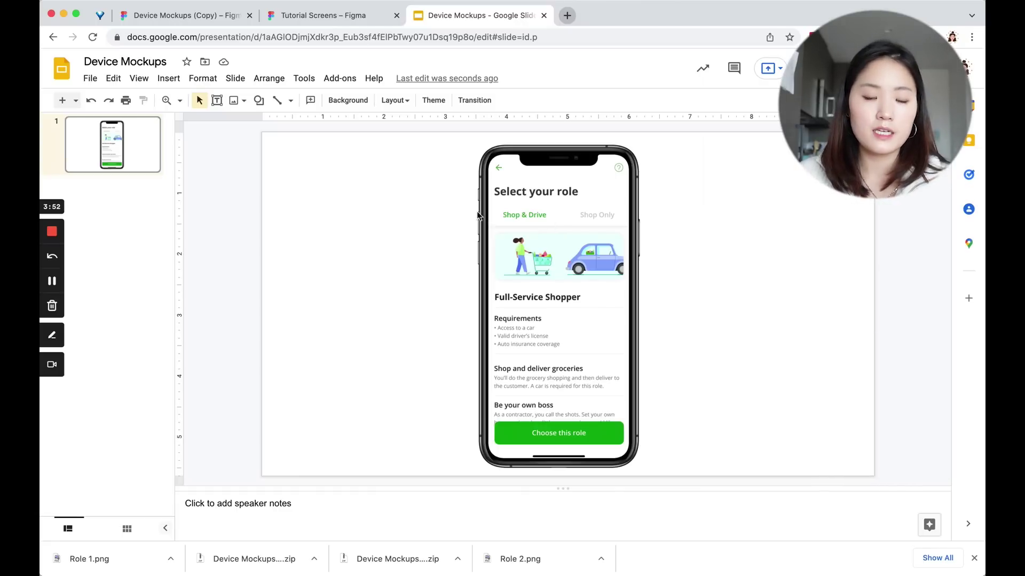
Step: Export the Role 2 frame from the Tutorial Screens file as a PNG
left_click(368, 17)
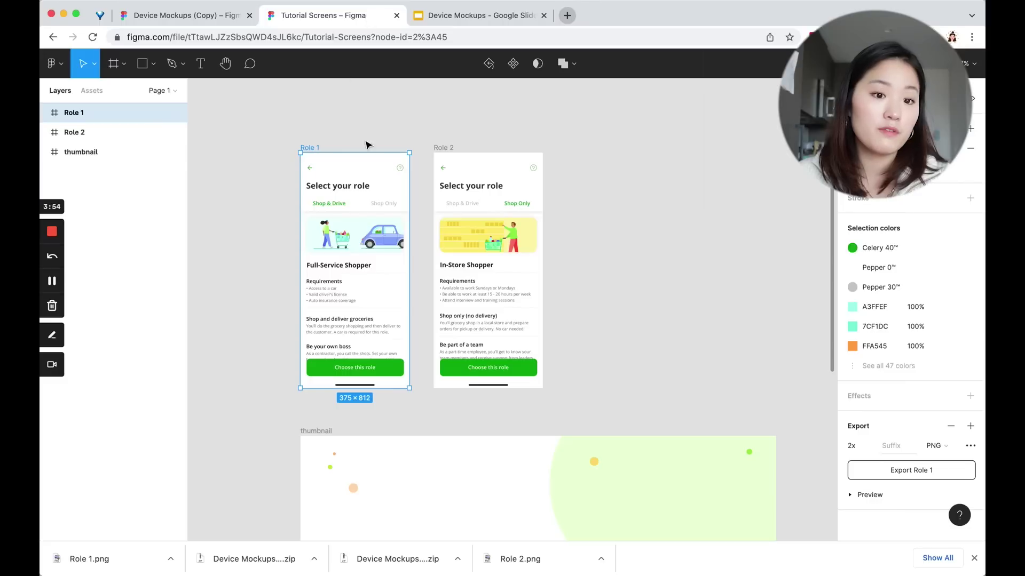
left_click(369, 144)
left_click(447, 145)
scroll(907, 346, "down", 5)
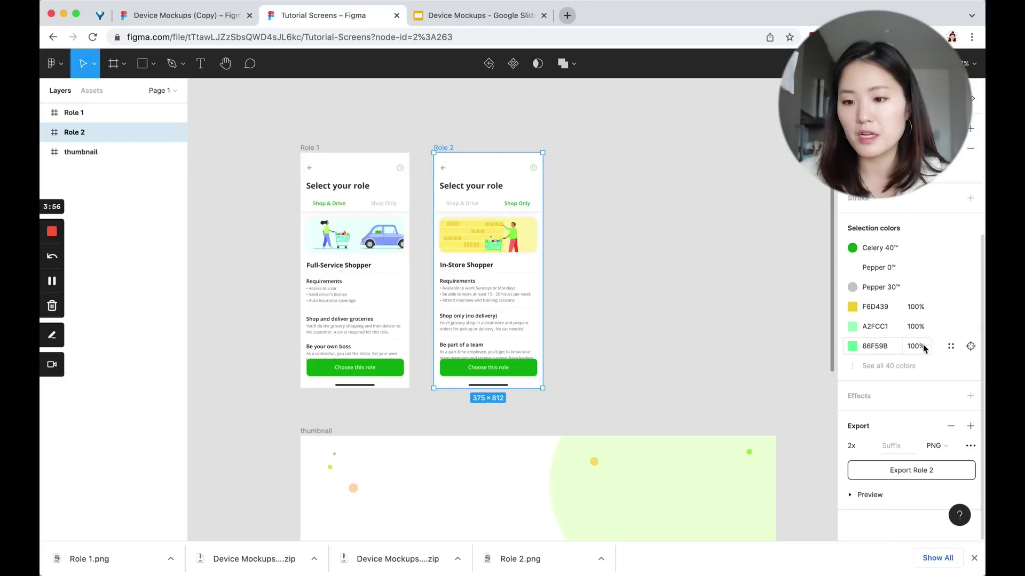
left_click(909, 471)
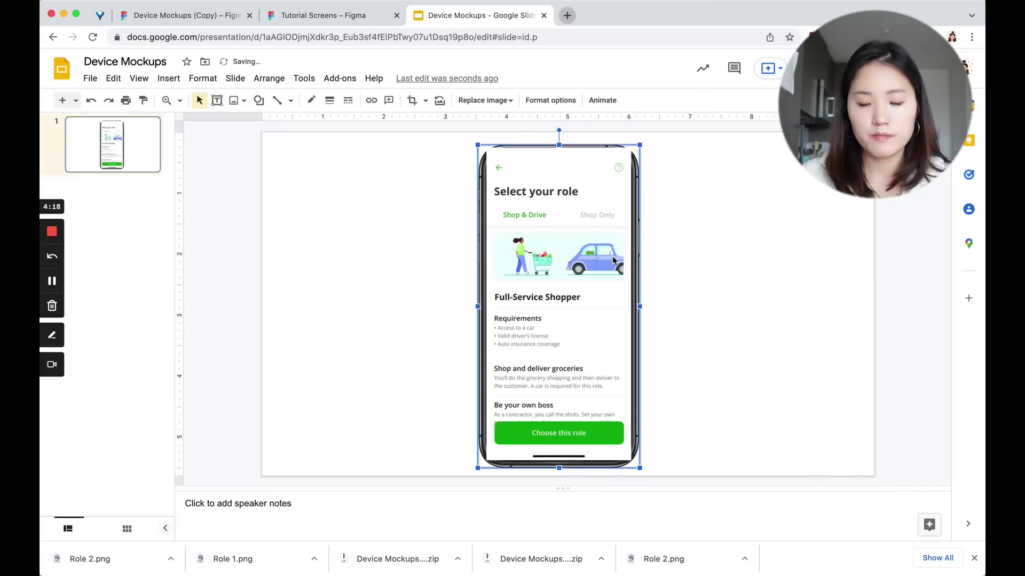
Step: Reselect the screenshot inside the phone on the slide and open its context menu
left_click(676, 251)
left_click(577, 245)
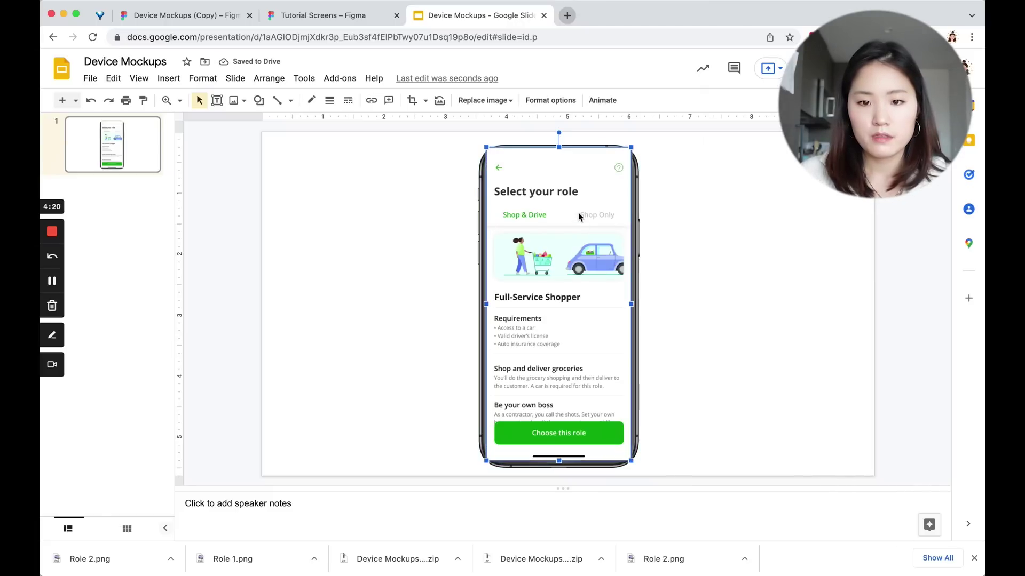
right_click(578, 214)
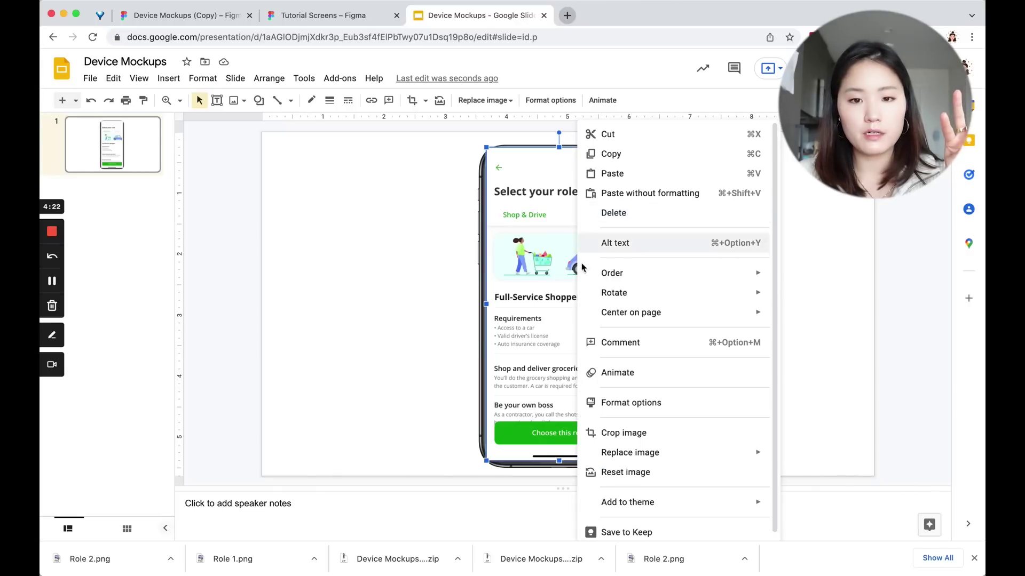
Step: Replace the phone's screenshot with the uploaded Role 2.png file
mouse_move(674, 462)
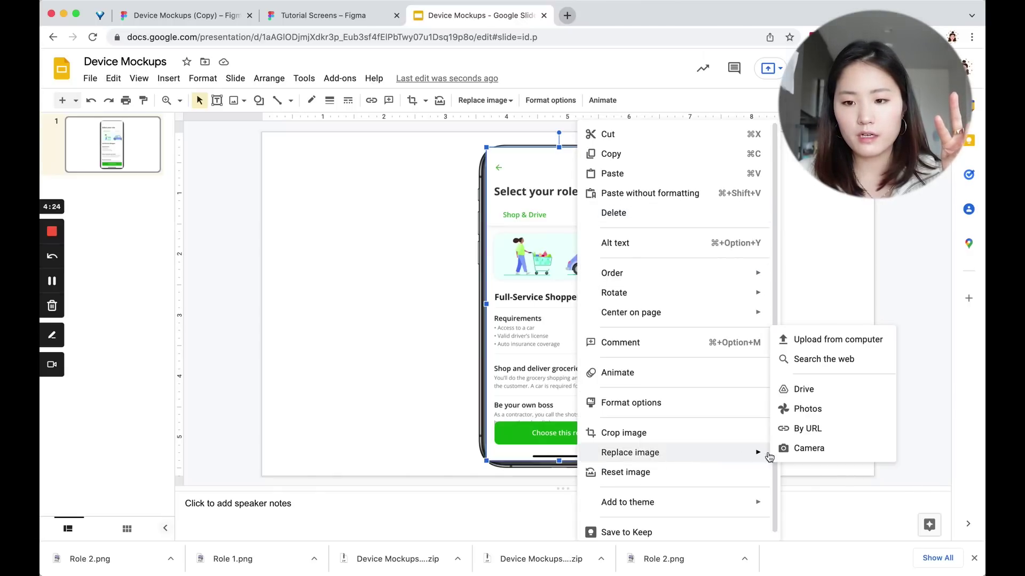
left_click(856, 338)
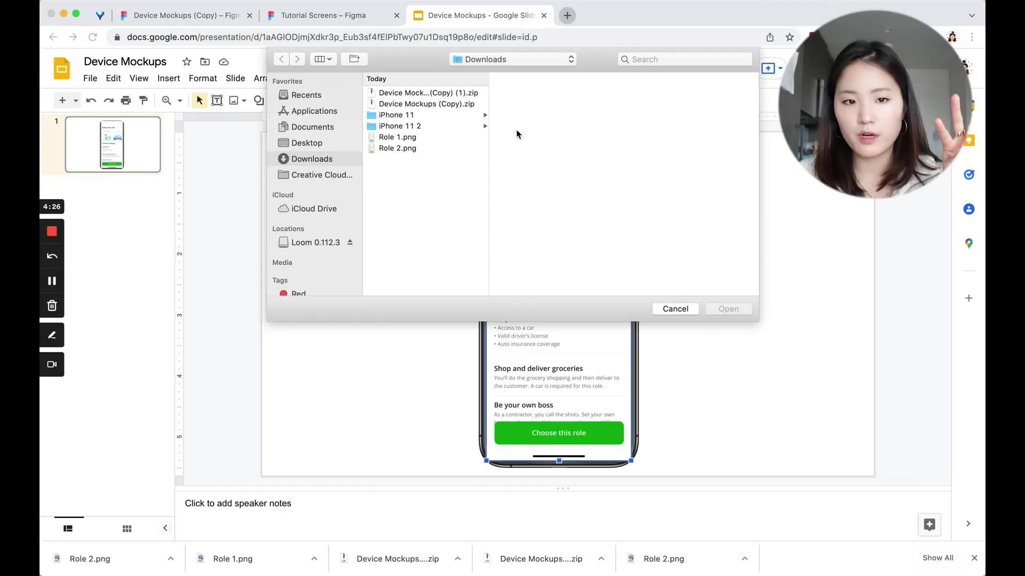
left_click(445, 149)
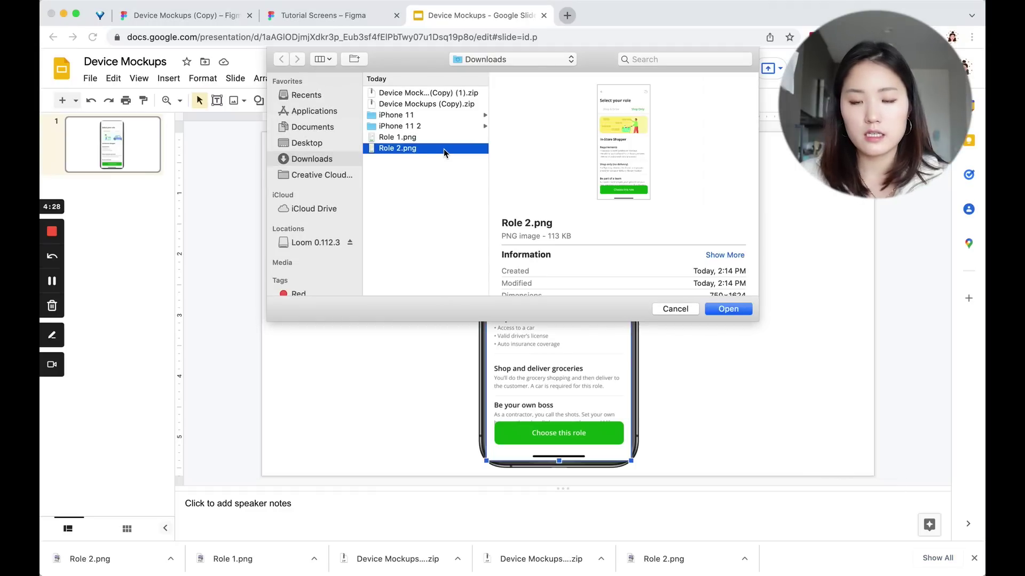
double_click(444, 149)
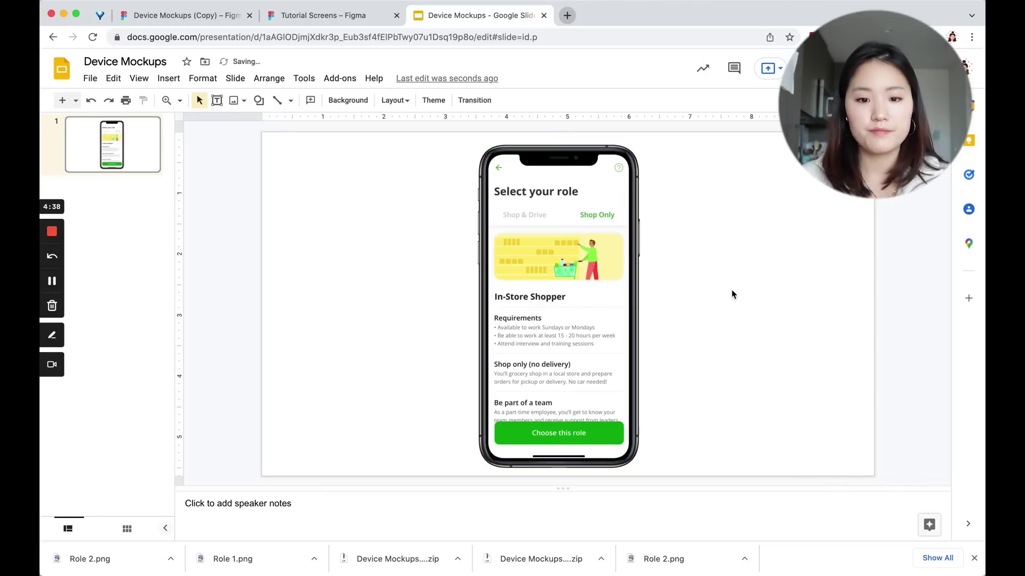
Step: Adjust the new screenshot and shift the phone mockup toward the right of the slide
left_click_drag(640, 149, 626, 174)
left_click_drag(584, 249, 683, 235)
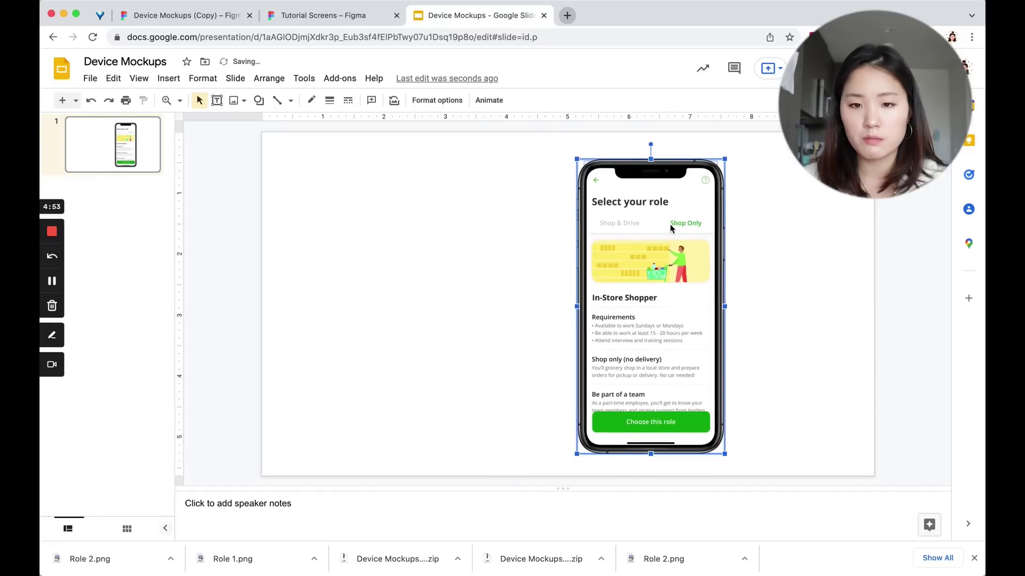
left_click(783, 184)
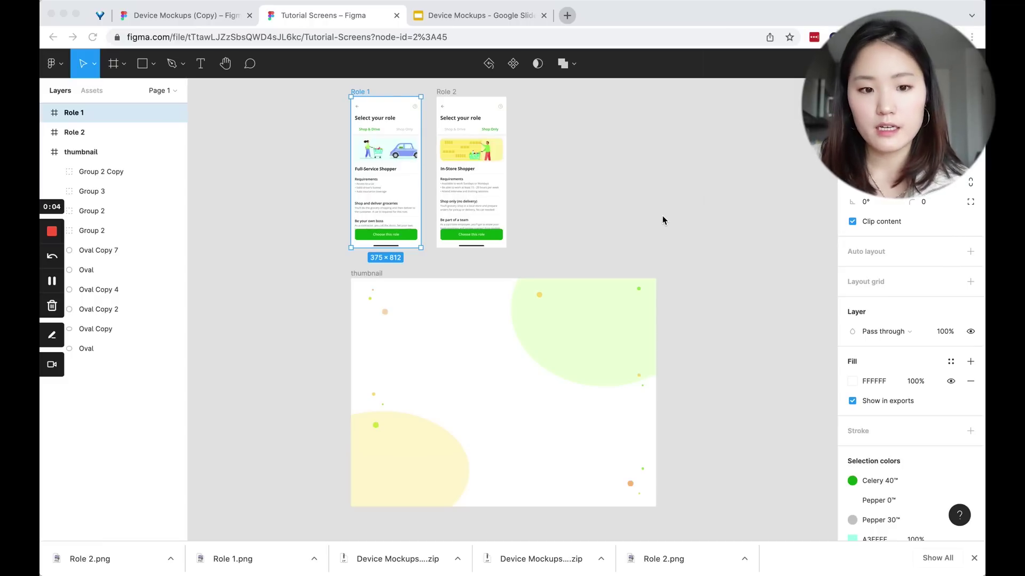
Step: Paste the Role 1 frame into the Your Screen component of the Device Mockups (Copy) generic phone
left_click(384, 276)
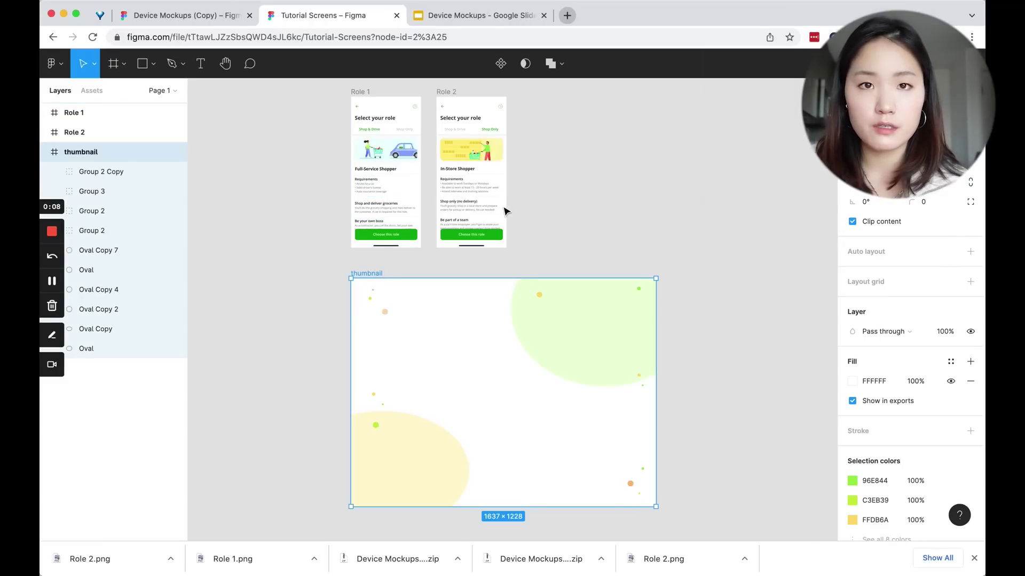
left_click(567, 188)
left_click(362, 93)
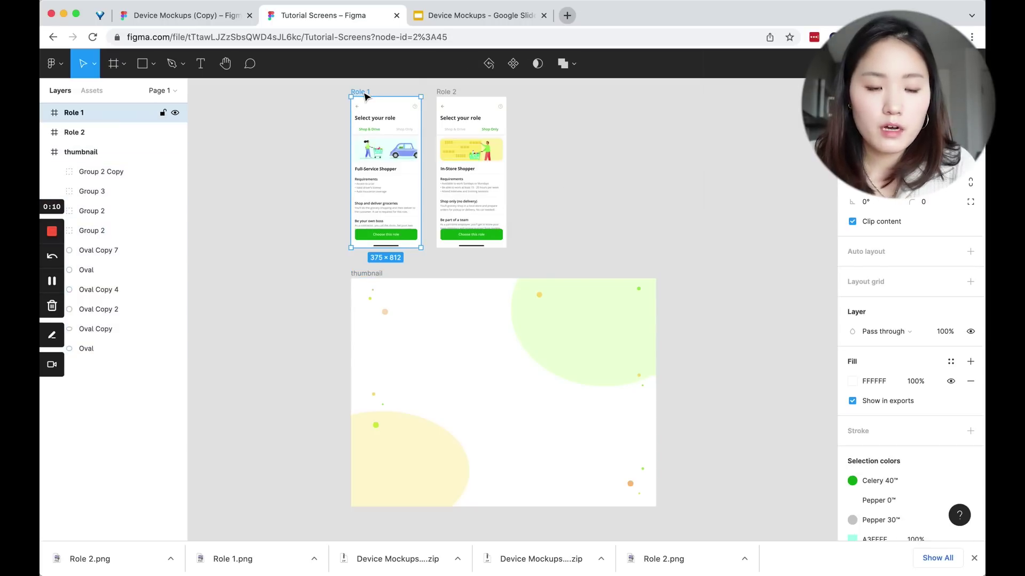
key("ctrl+shift+Tab")
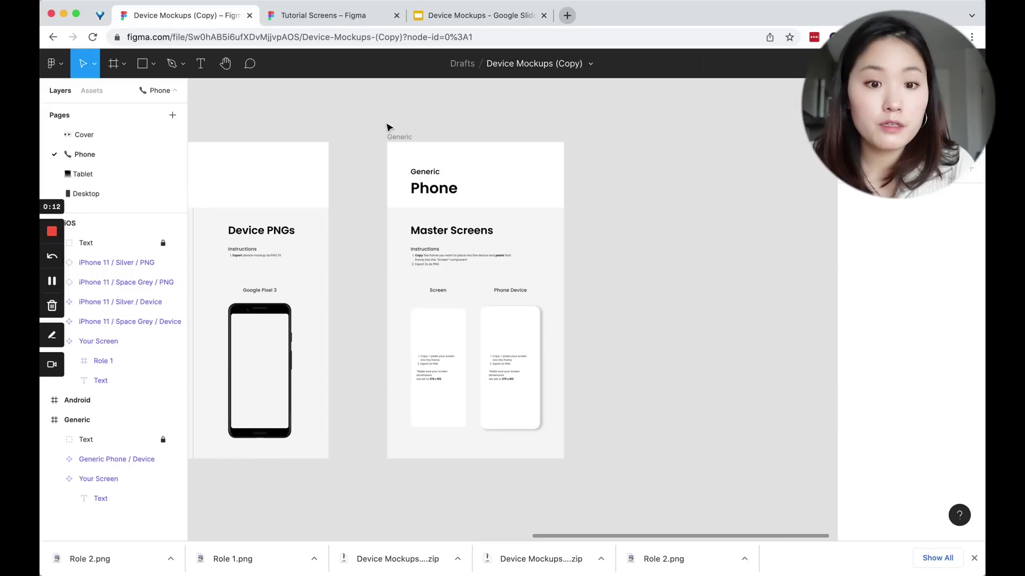
scroll(443, 352, "up", 5)
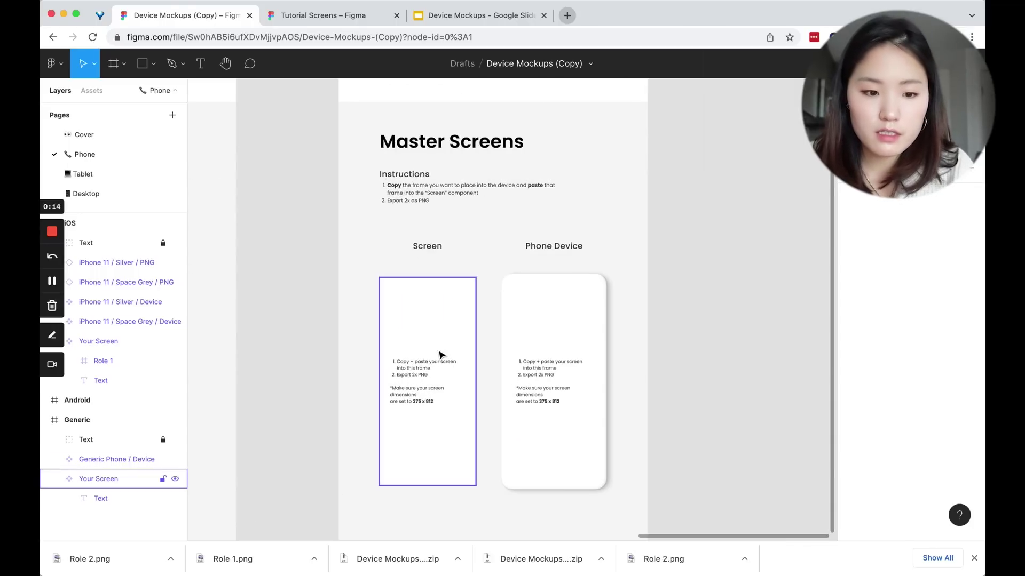
left_click(442, 354)
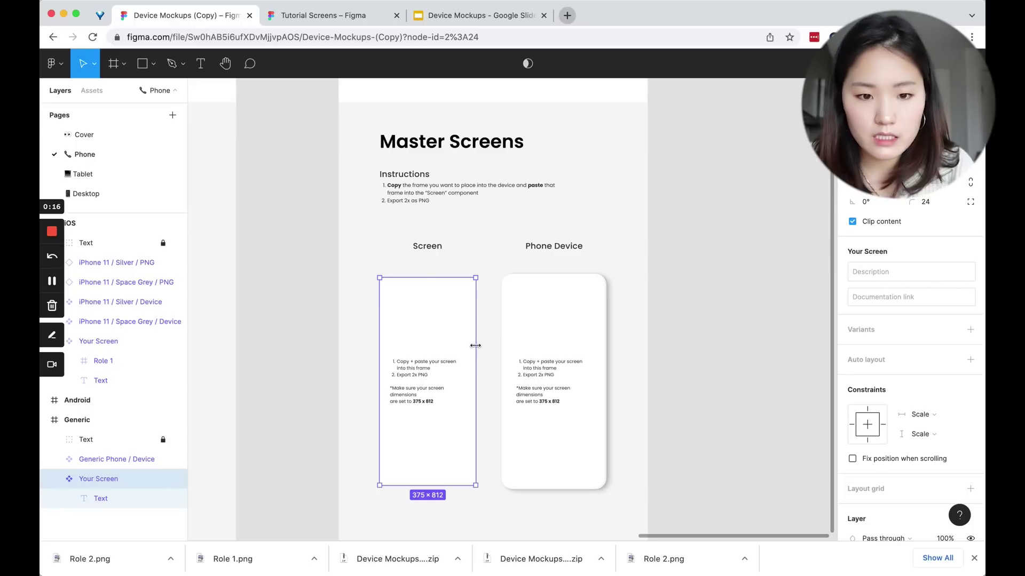
key("super+v")
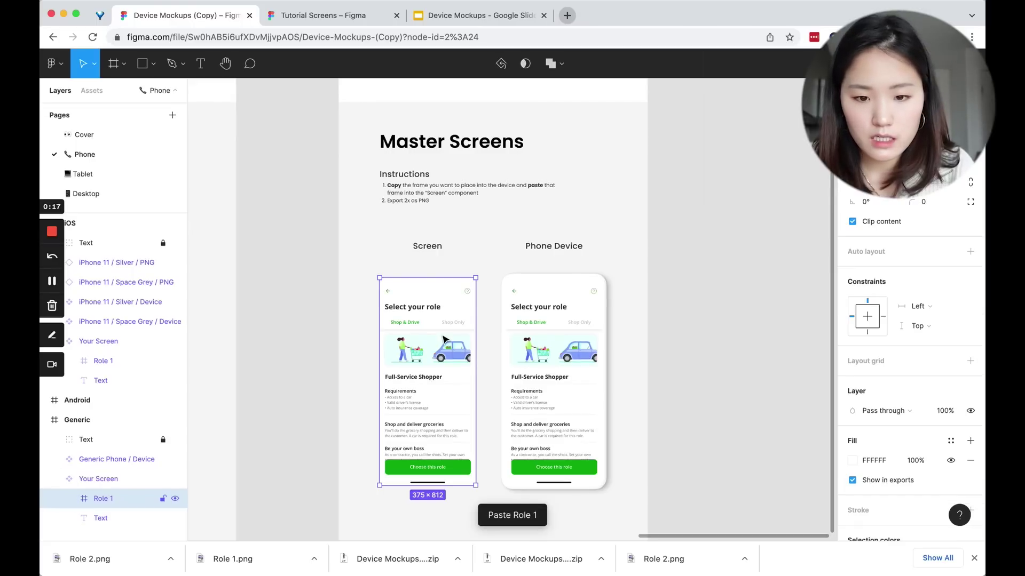
left_click(593, 321)
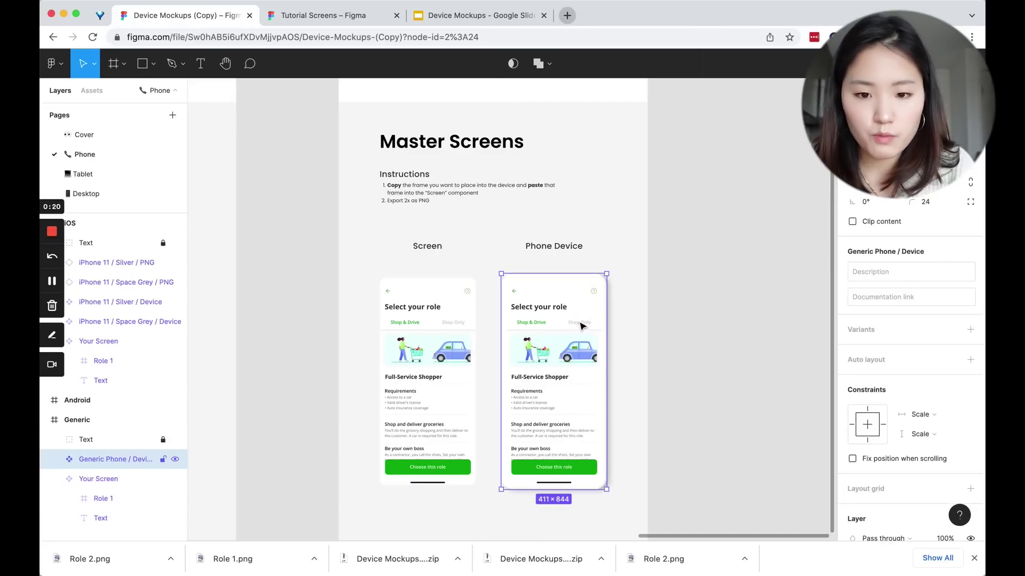
Step: Paste the generic phone mockup into the thumbnail frame and position it centre-left
left_click(341, 16)
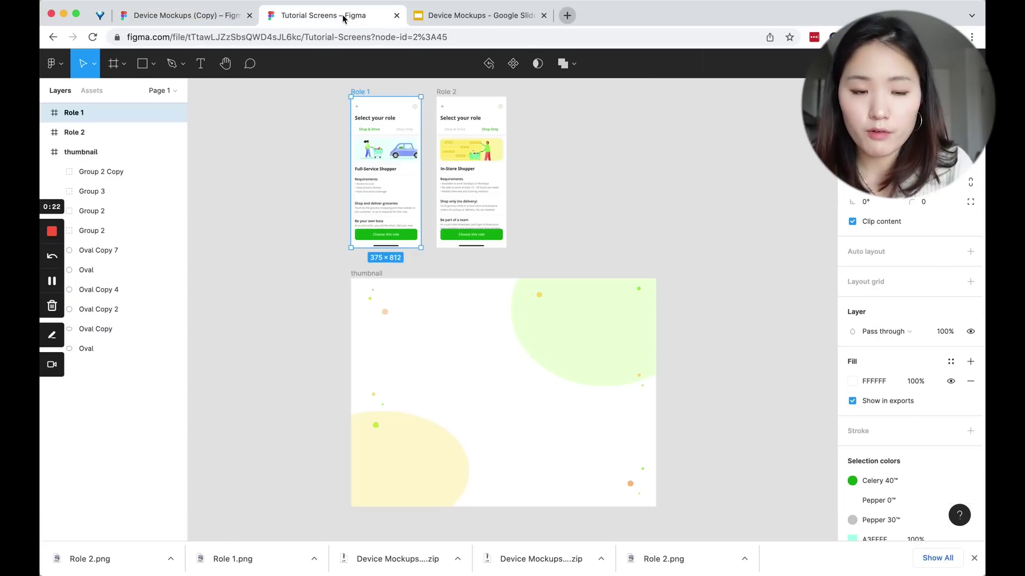
left_click(417, 300)
key("super+v")
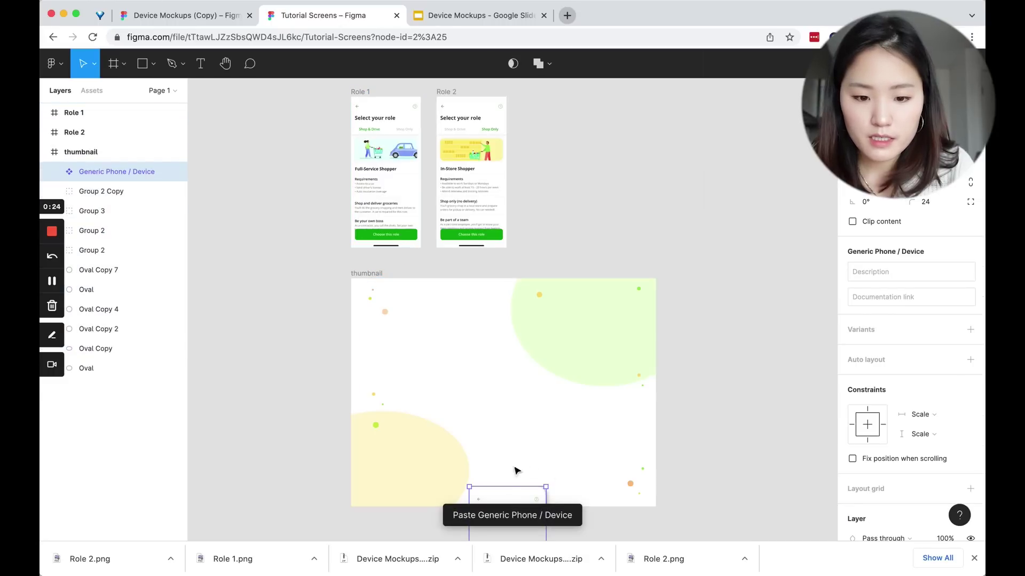
left_click_drag(494, 431, 457, 329)
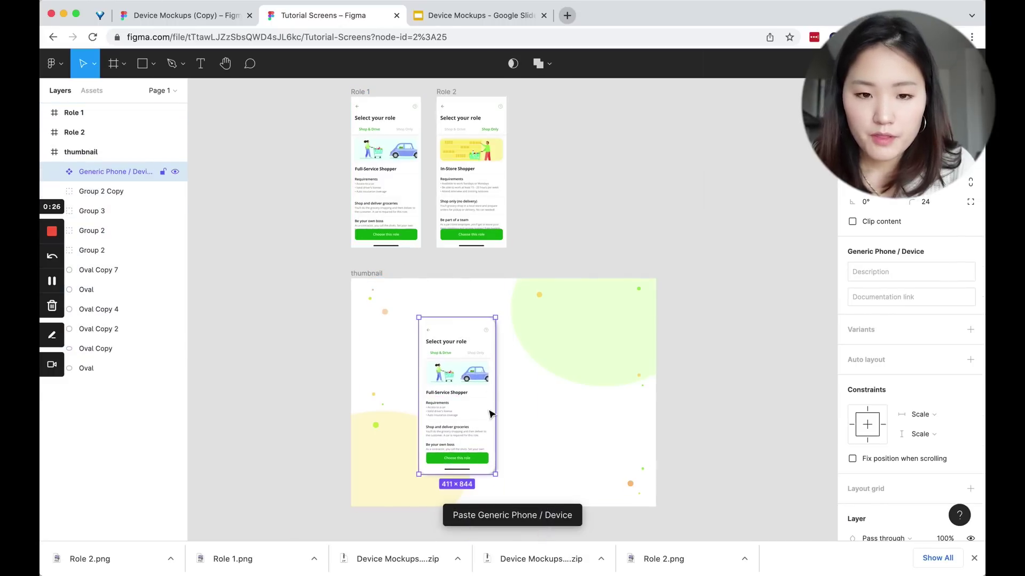
Step: Duplicate the phone mockup to its right, giving two side-by-side phones
left_click(443, 94)
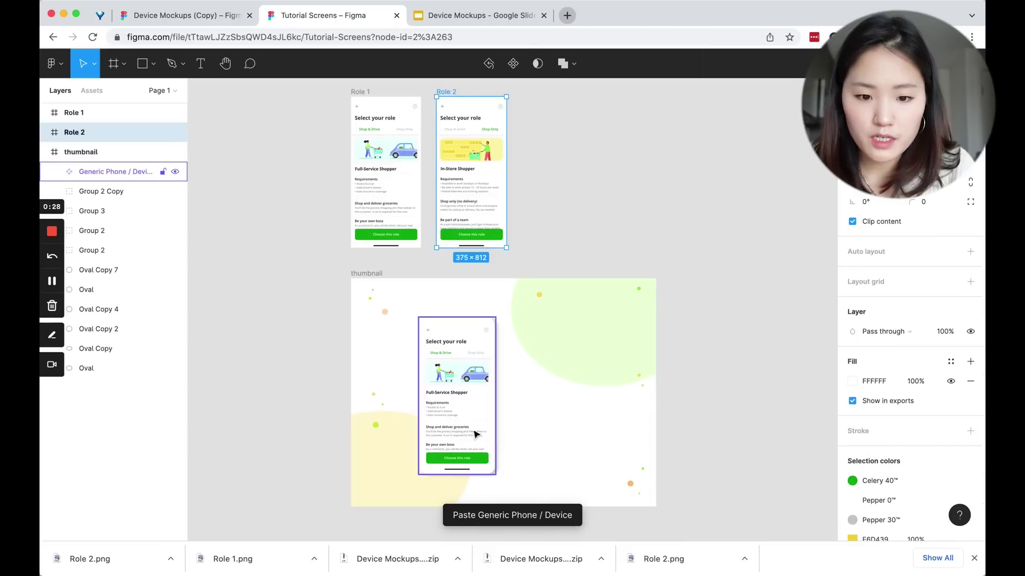
left_click_drag(471, 415, 563, 417)
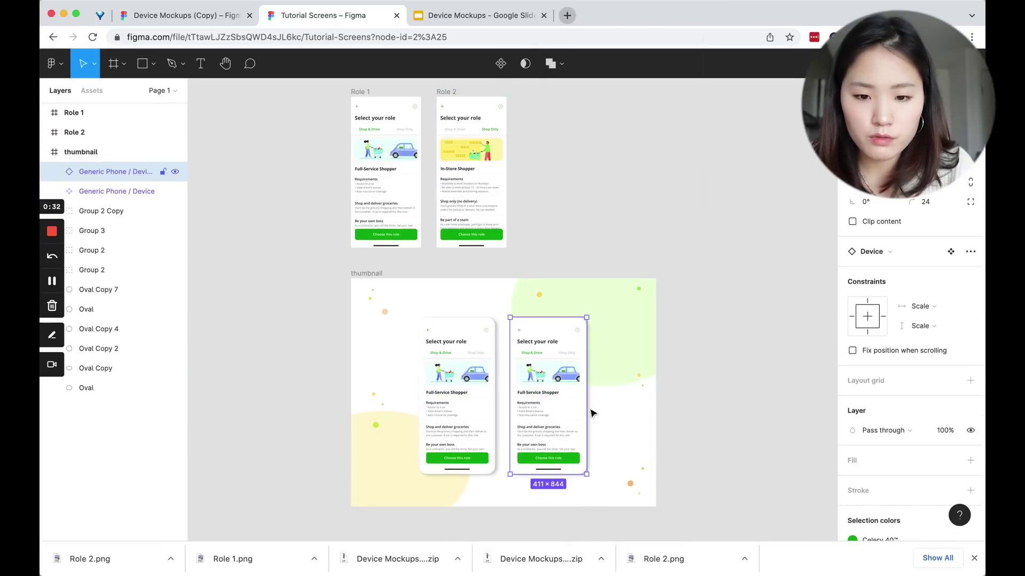
scroll(554, 409, "up", 1)
scroll(554, 408, "up", 1)
scroll(552, 401, "up", 1)
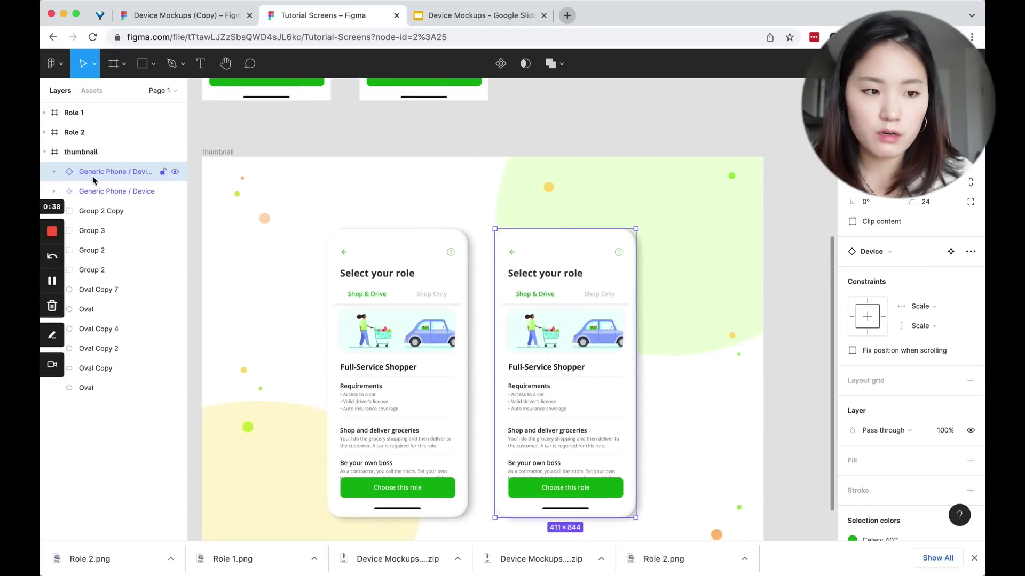
Step: Detach the right phone mockup and its inner Your Screen frame from their components
right_click(113, 172)
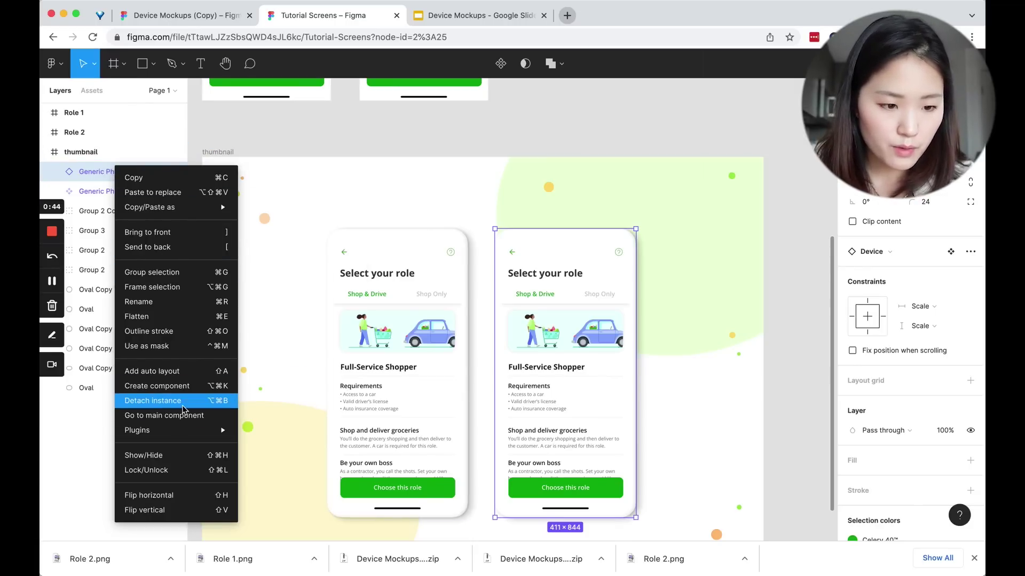
left_click(200, 404)
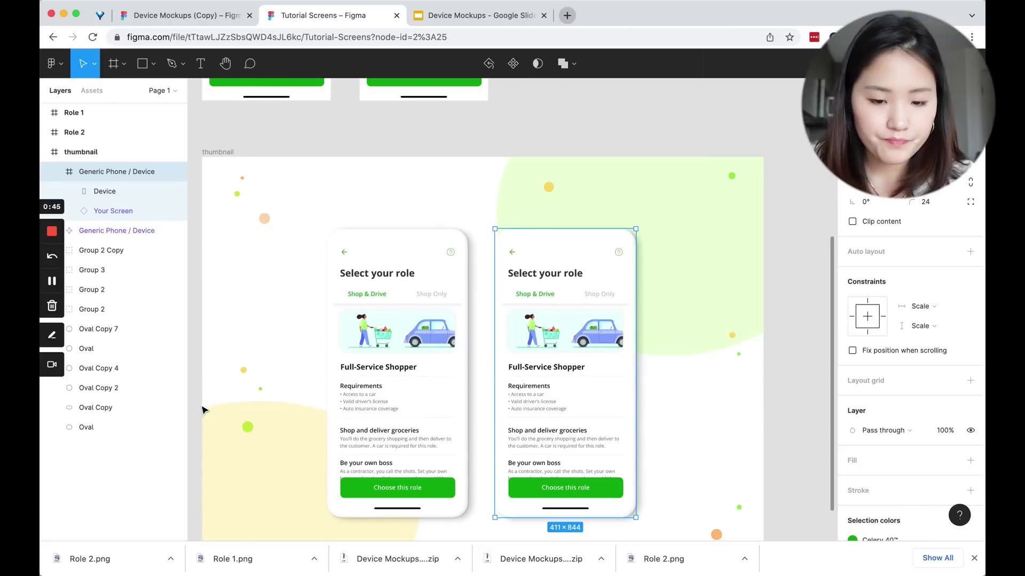
left_click(115, 212)
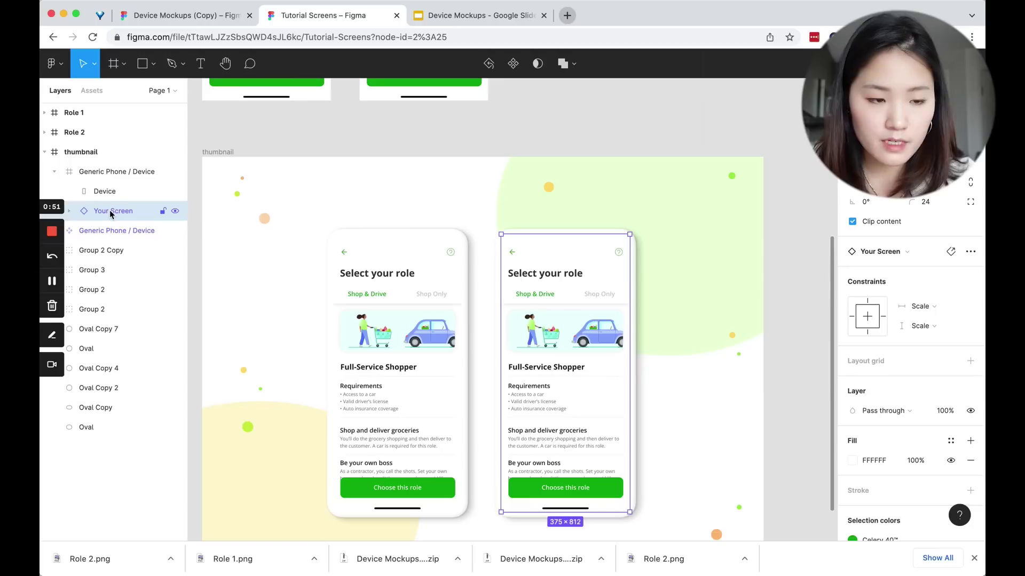
right_click(111, 214)
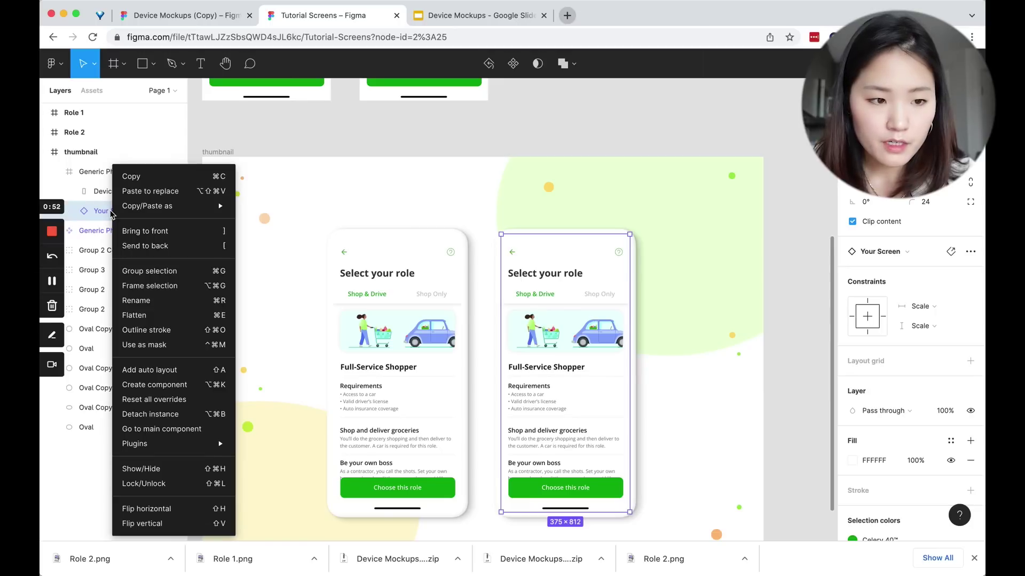
left_click(173, 416)
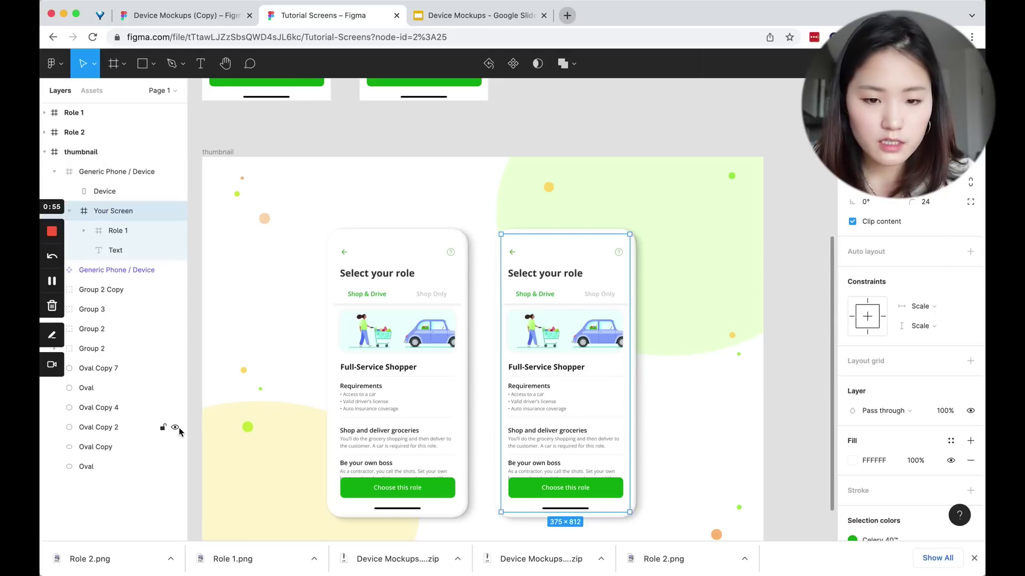
scroll(251, 422, "down", 5)
Step: Paste the copied Role 2 frame into the right phone's Your Screen frame
scroll(278, 119, "up", 2)
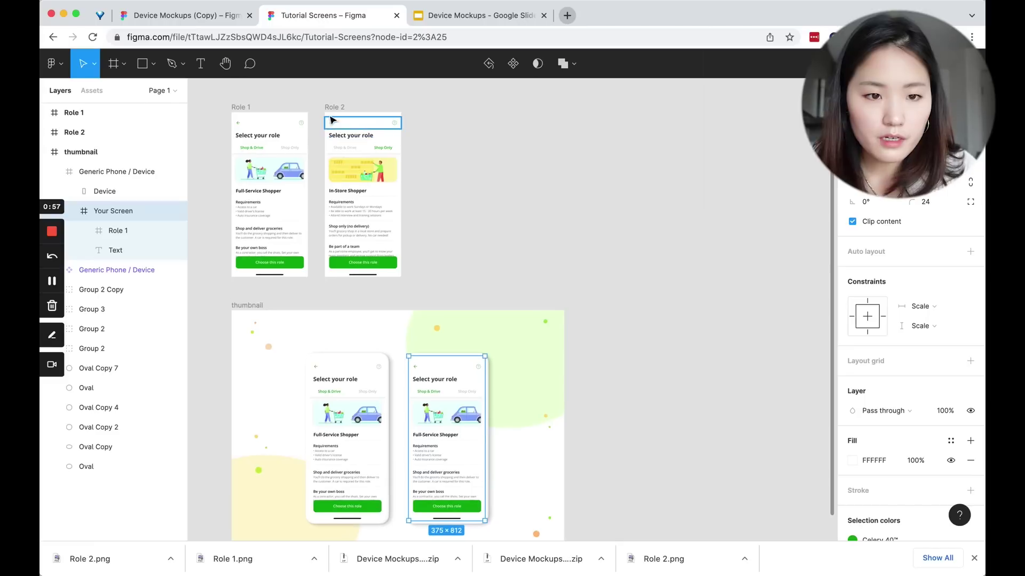
left_click(349, 135)
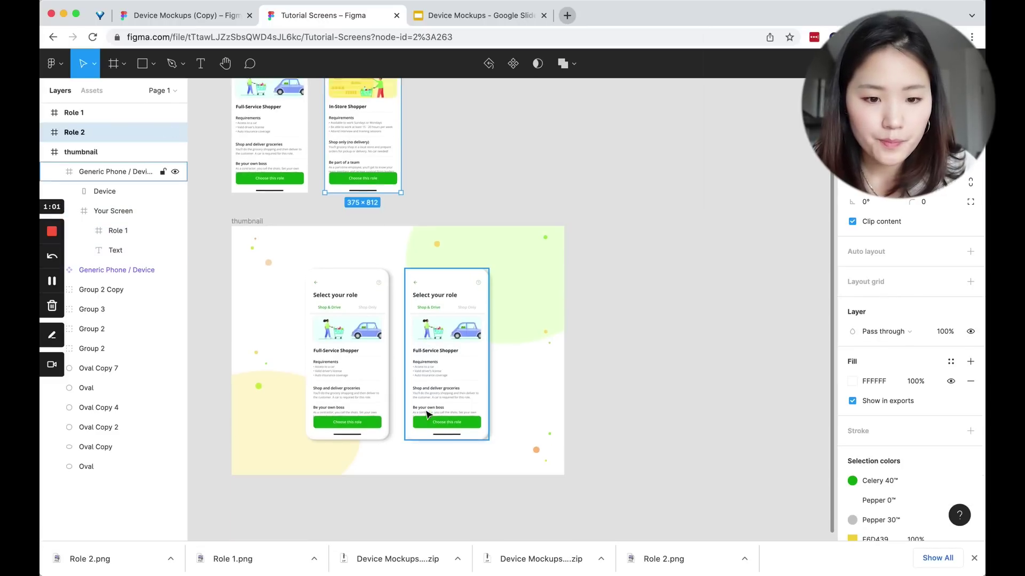
scroll(433, 356, "down", 3)
left_click(433, 356)
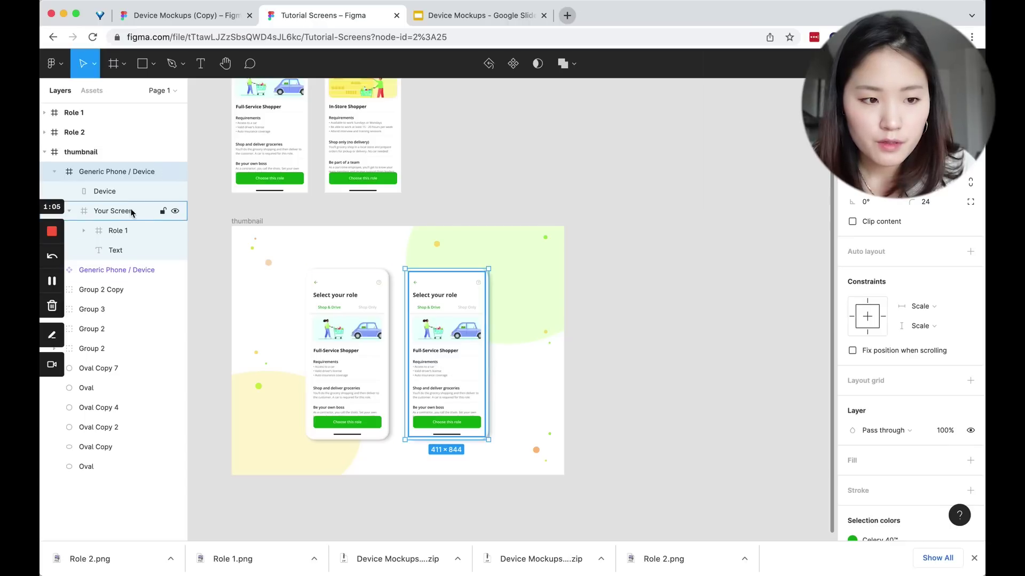
left_click(115, 214)
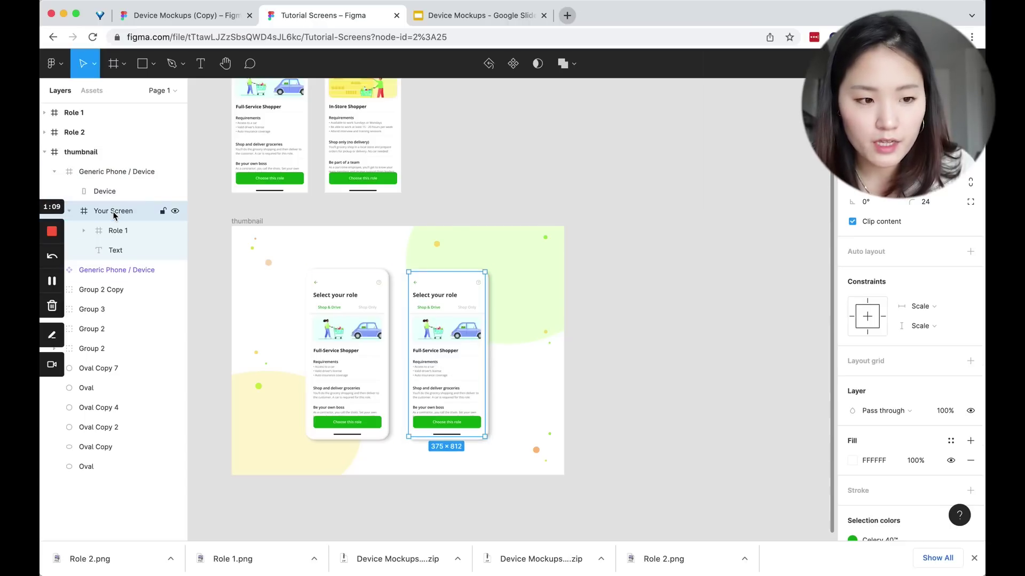
key("super+v")
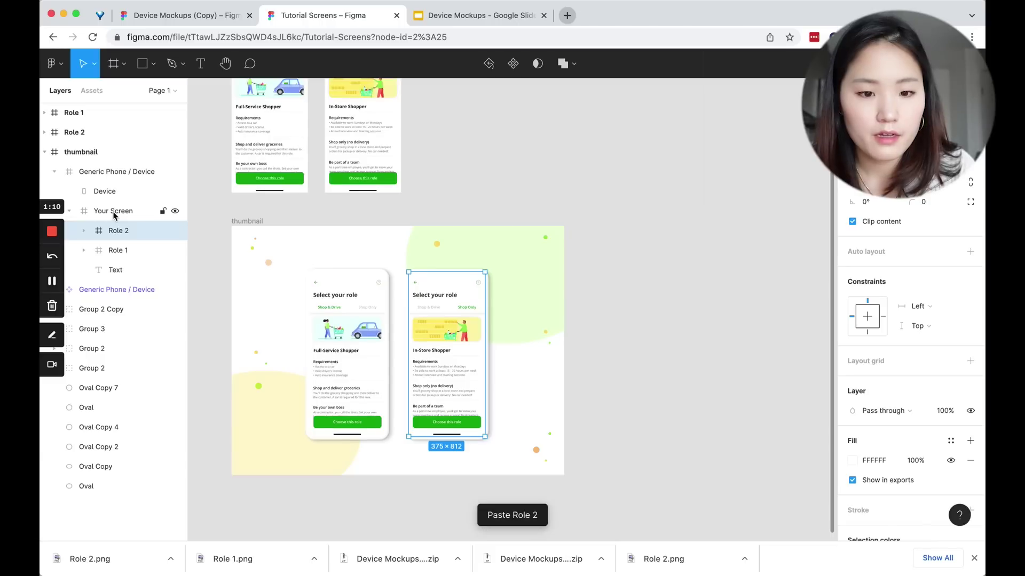
Step: Delete the old Role 1 layer so the right phone shows only the Role 2 screen
left_click(123, 251)
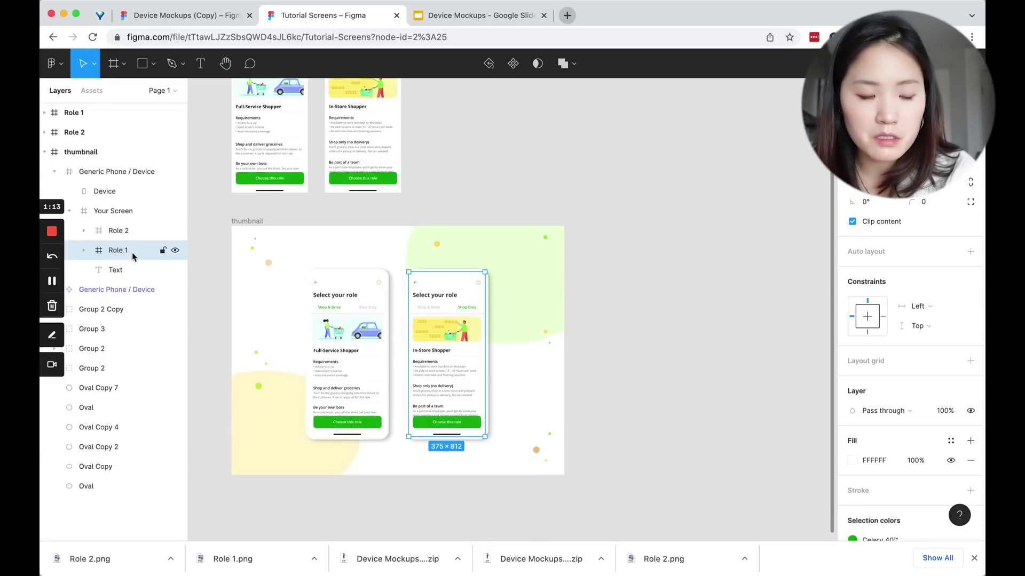
key("Delete")
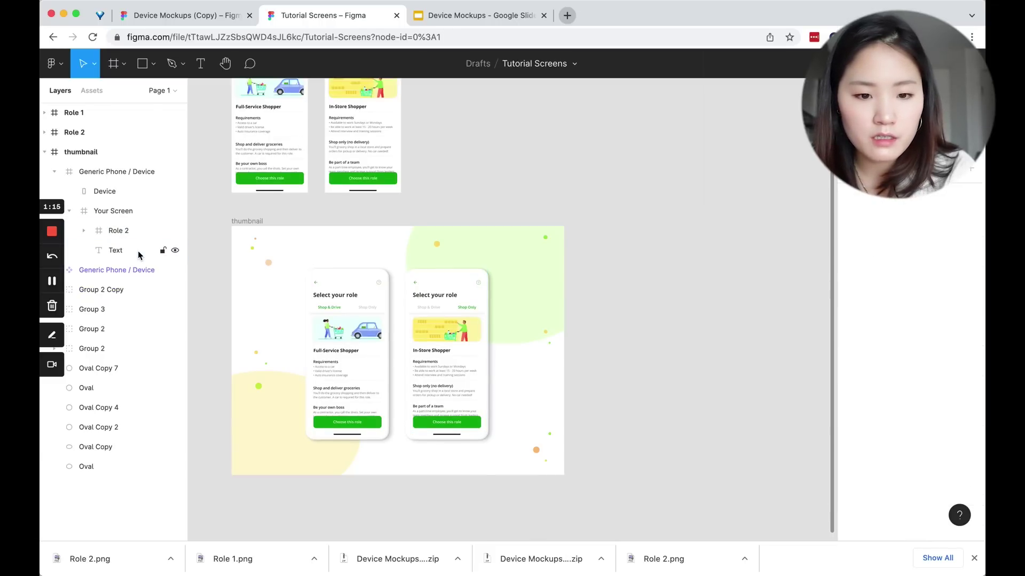
scroll(641, 286, "left", 3)
left_click(306, 210)
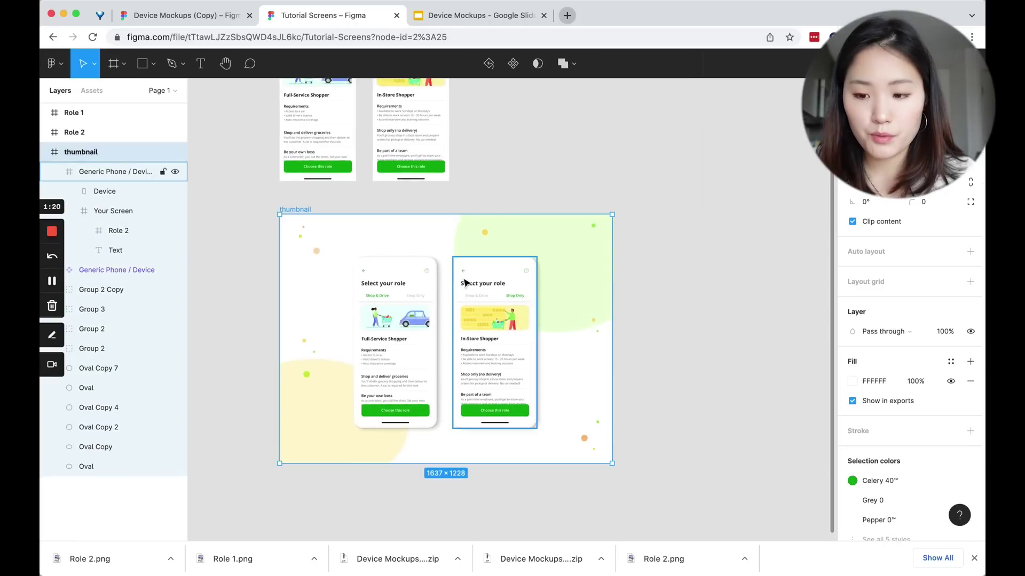
Step: Export the thumbnail frame as thumbnail.png at 2x
scroll(913, 374, "down", 5)
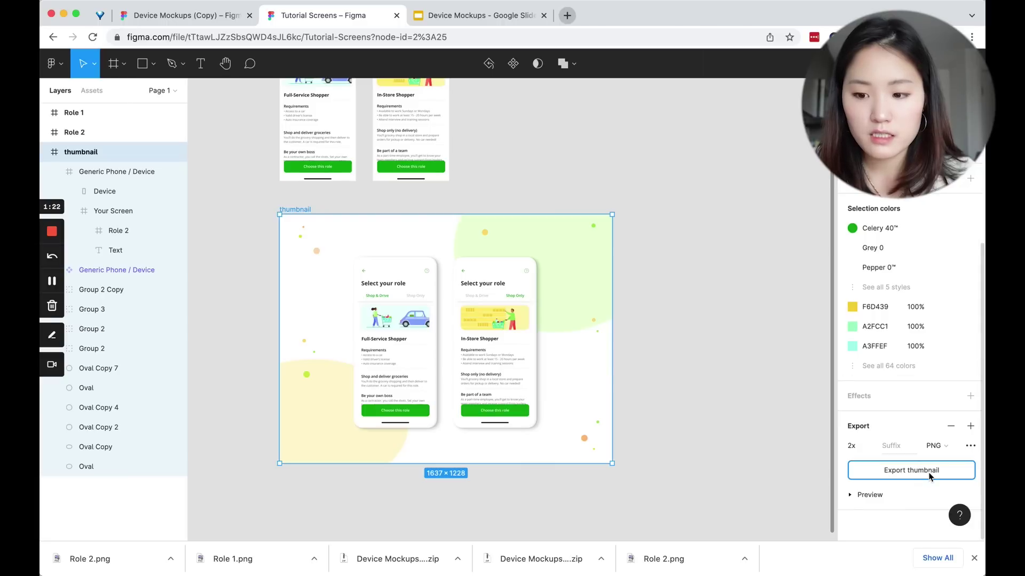
left_click(930, 475)
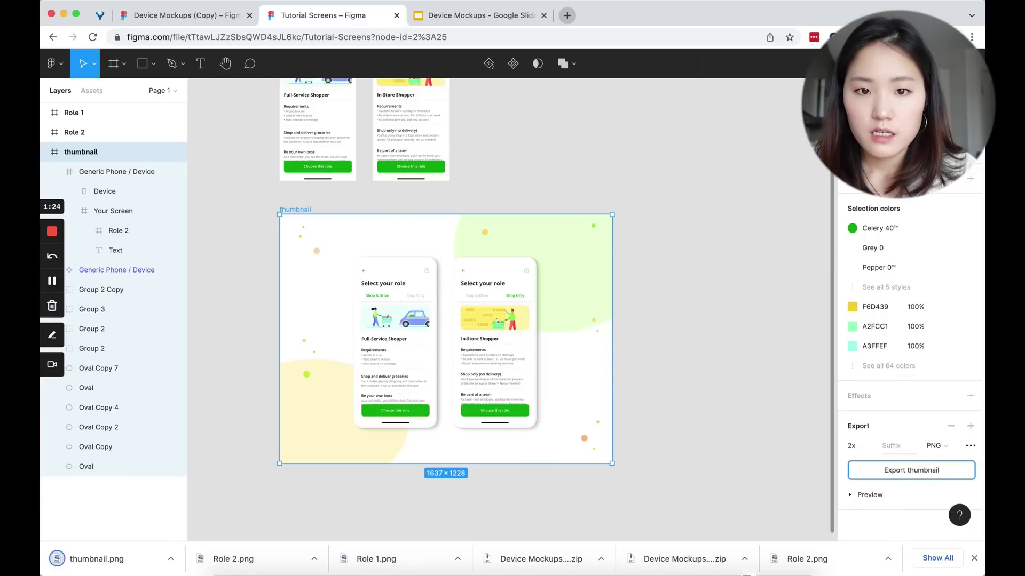
left_click(480, 14)
Step: Delete both phone images from the slide and place the exported thumbnail.png instead
left_click(459, 218)
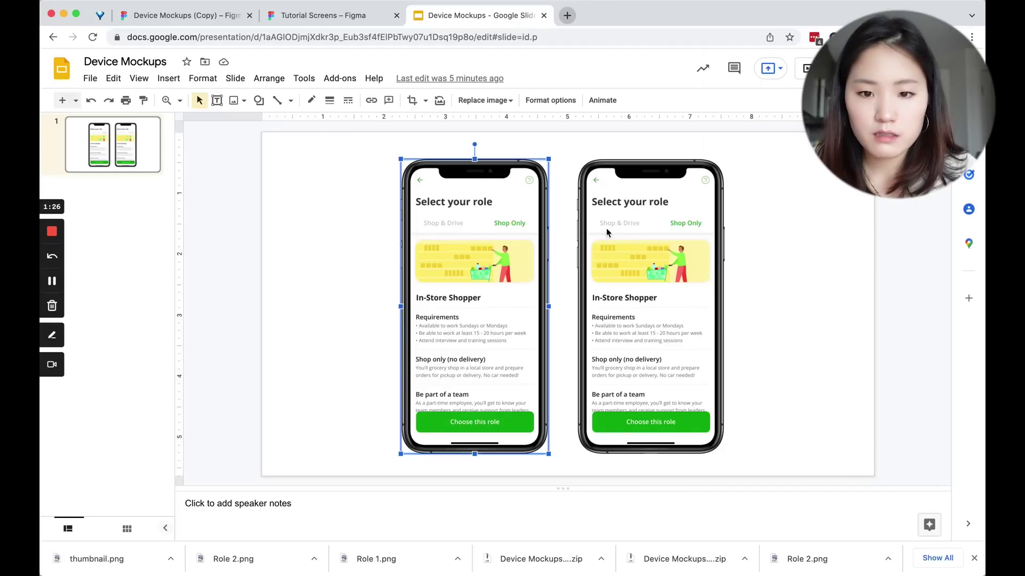
left_click(608, 232, "shift")
key("Delete")
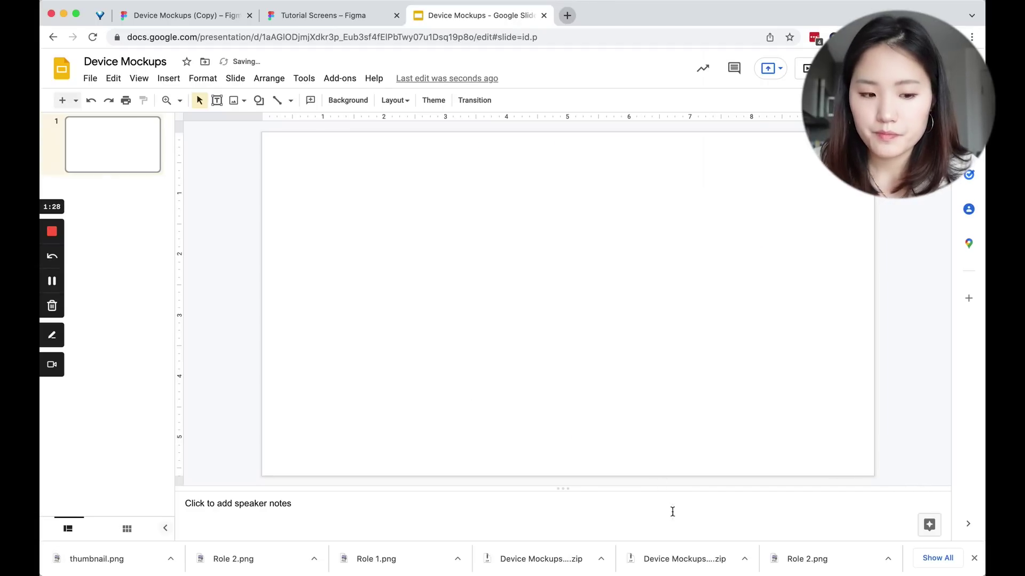
left_click_drag(97, 559, 456, 378)
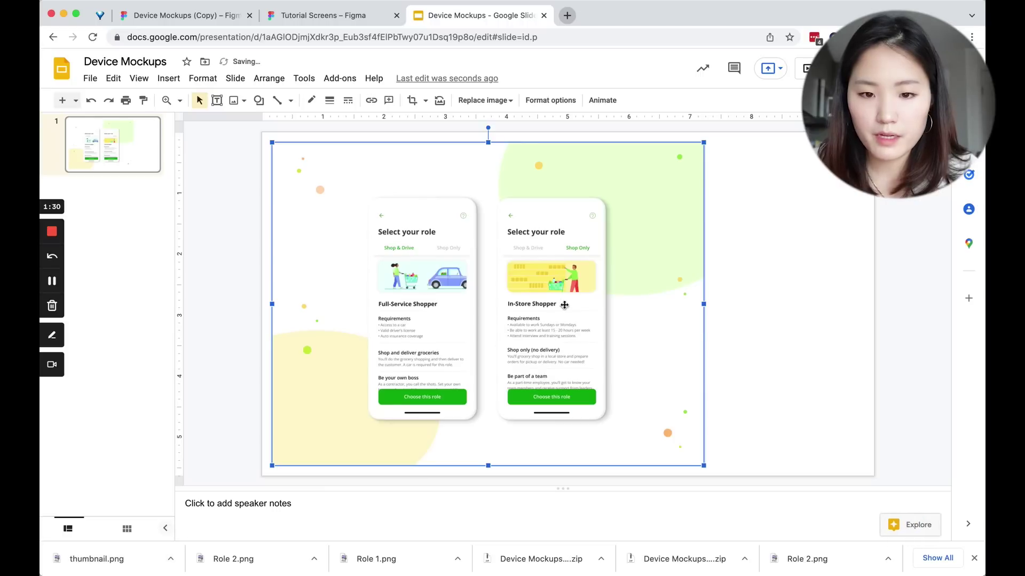